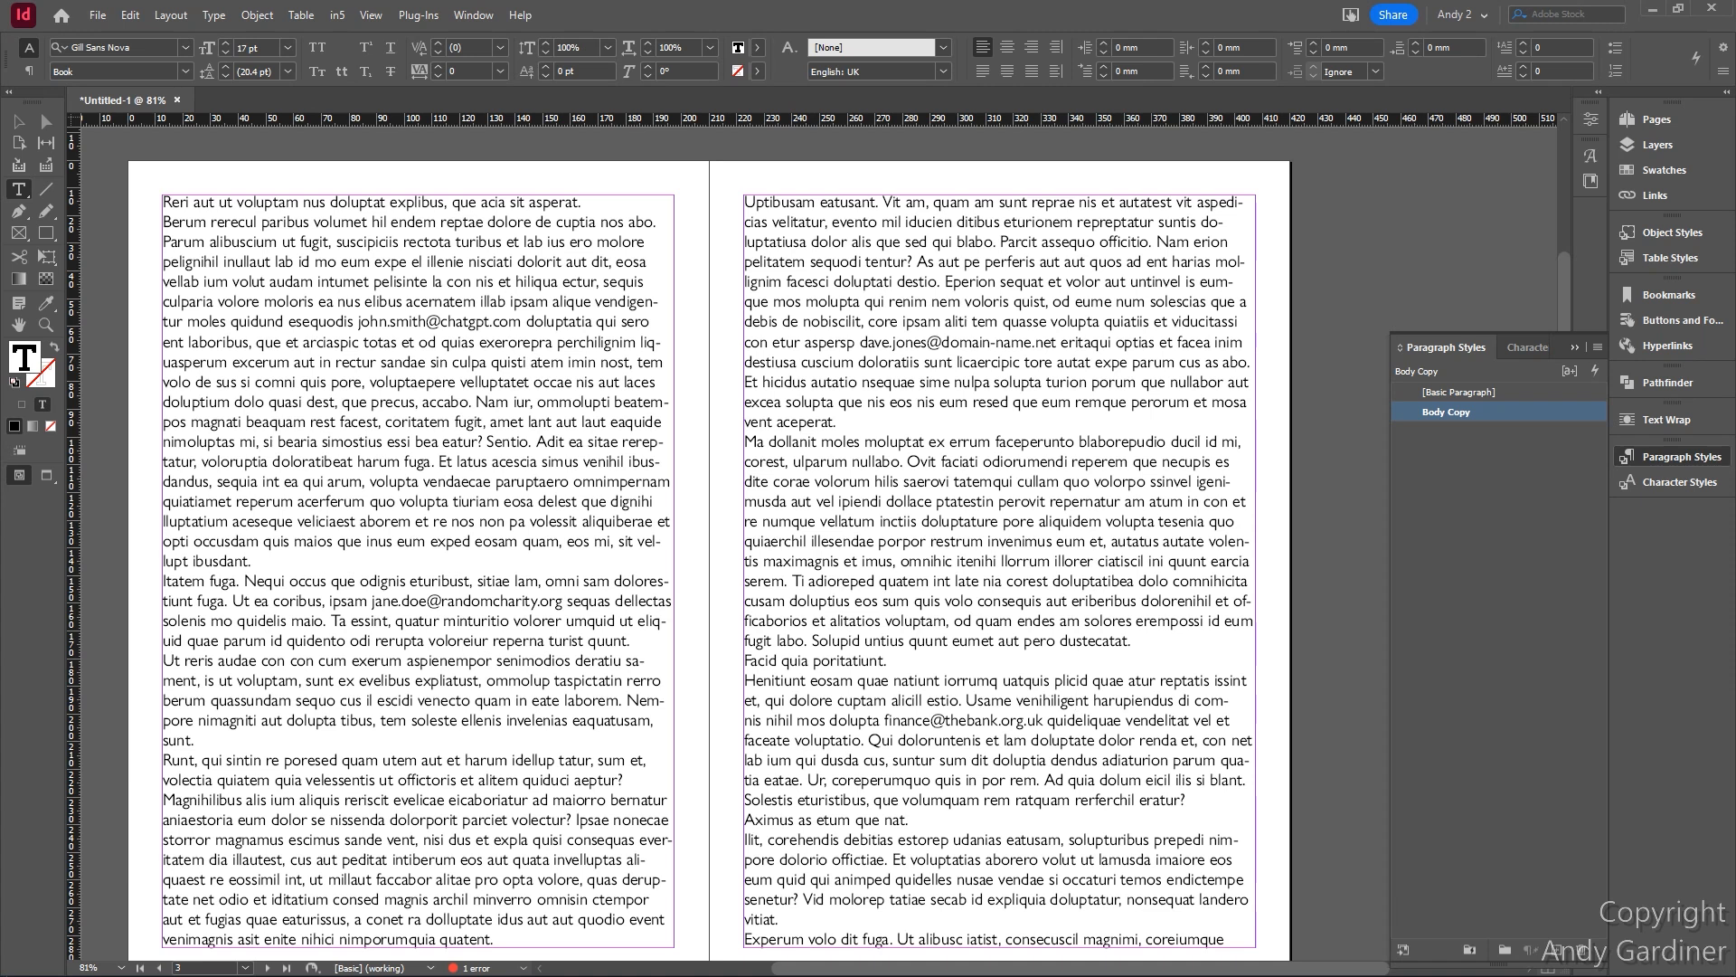
- Scroll through the document and check which character styles are available
scroll(809, 402, down, 10)
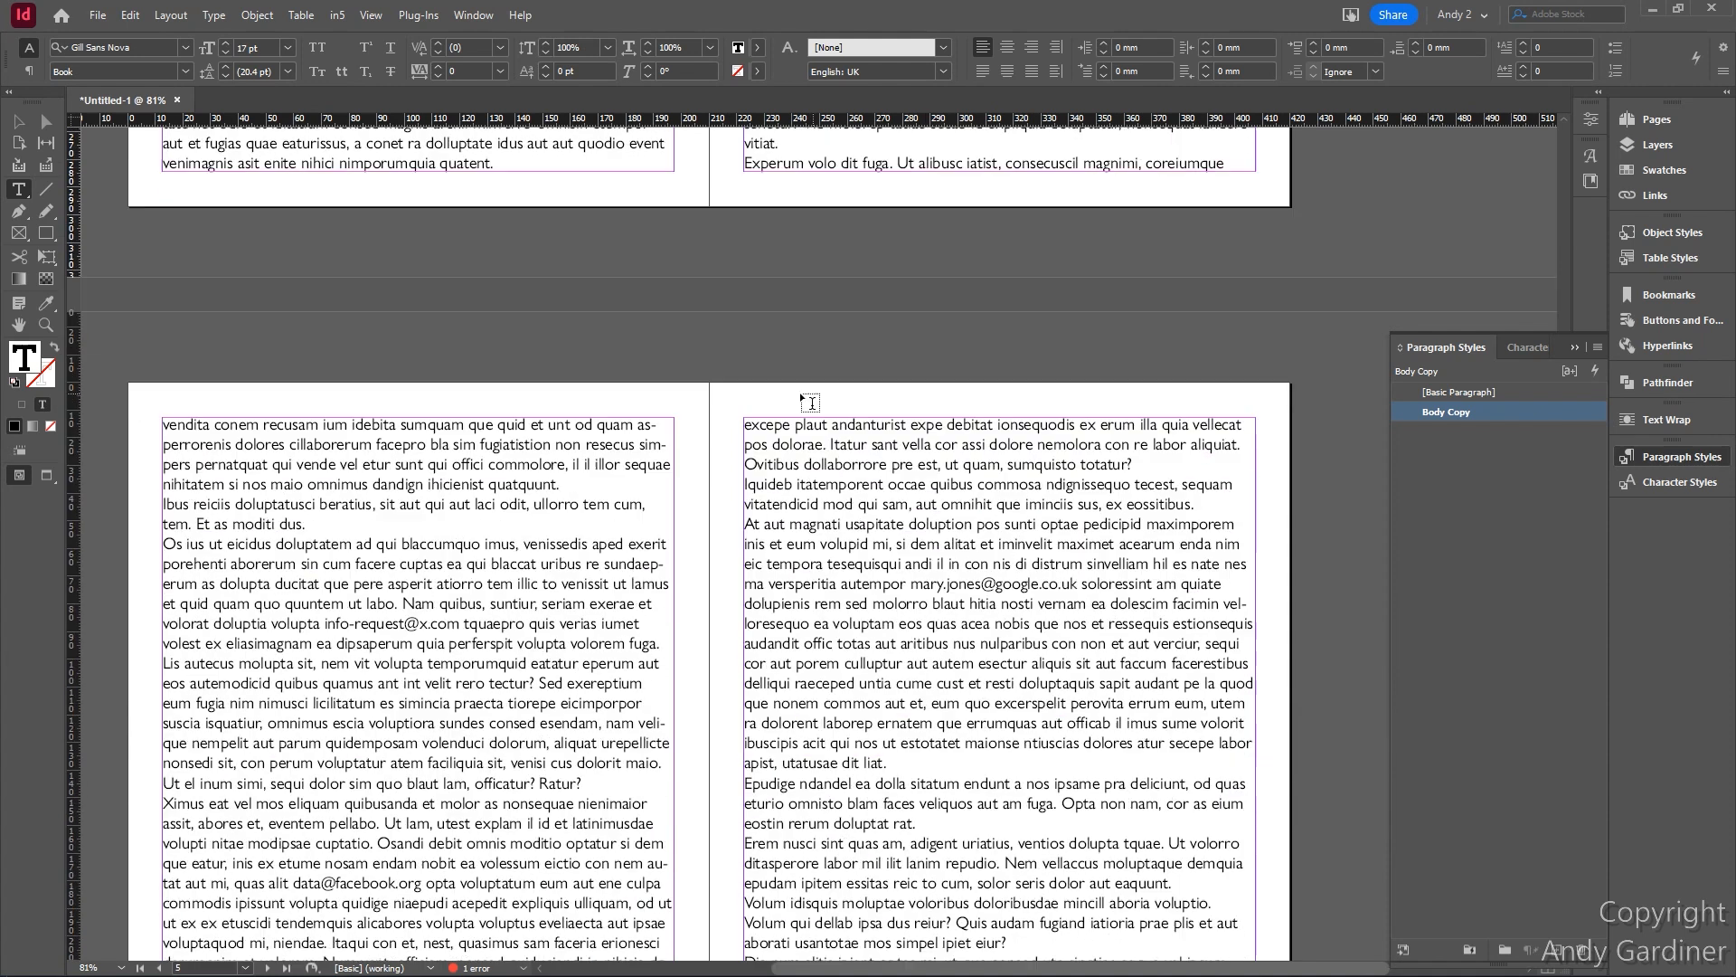
scroll(744, 388, down, 2)
scroll(744, 389, up, 8)
scroll(745, 388, up, 1)
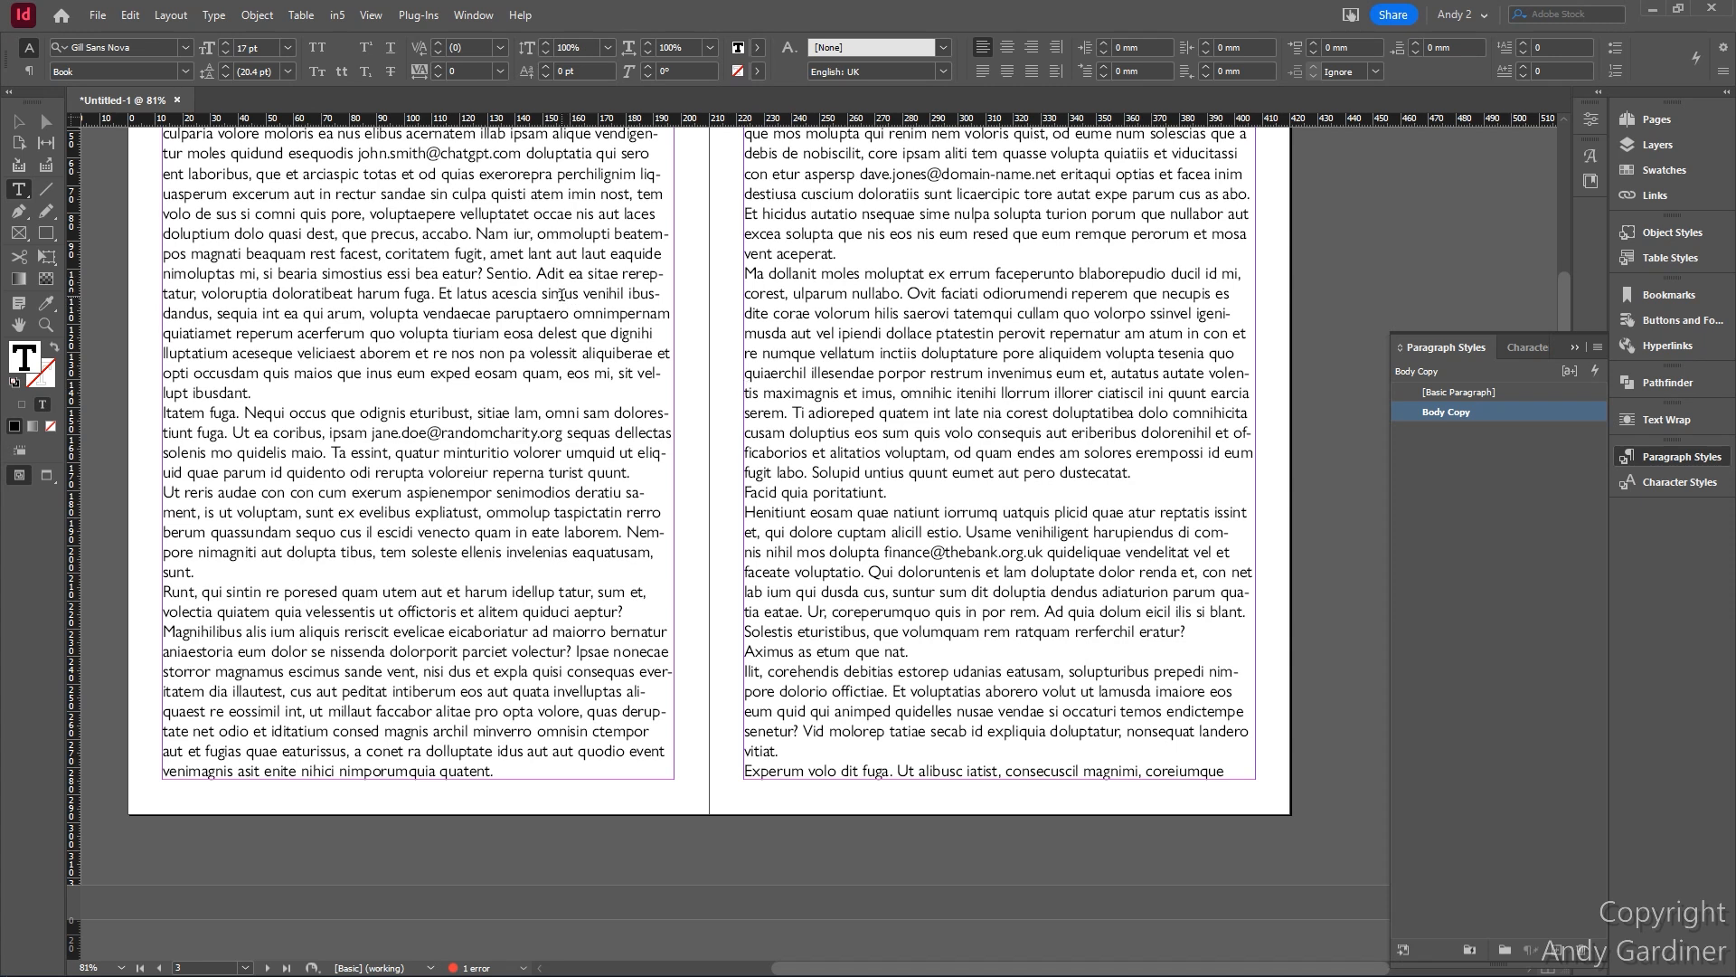
scroll(561, 293, down, 15)
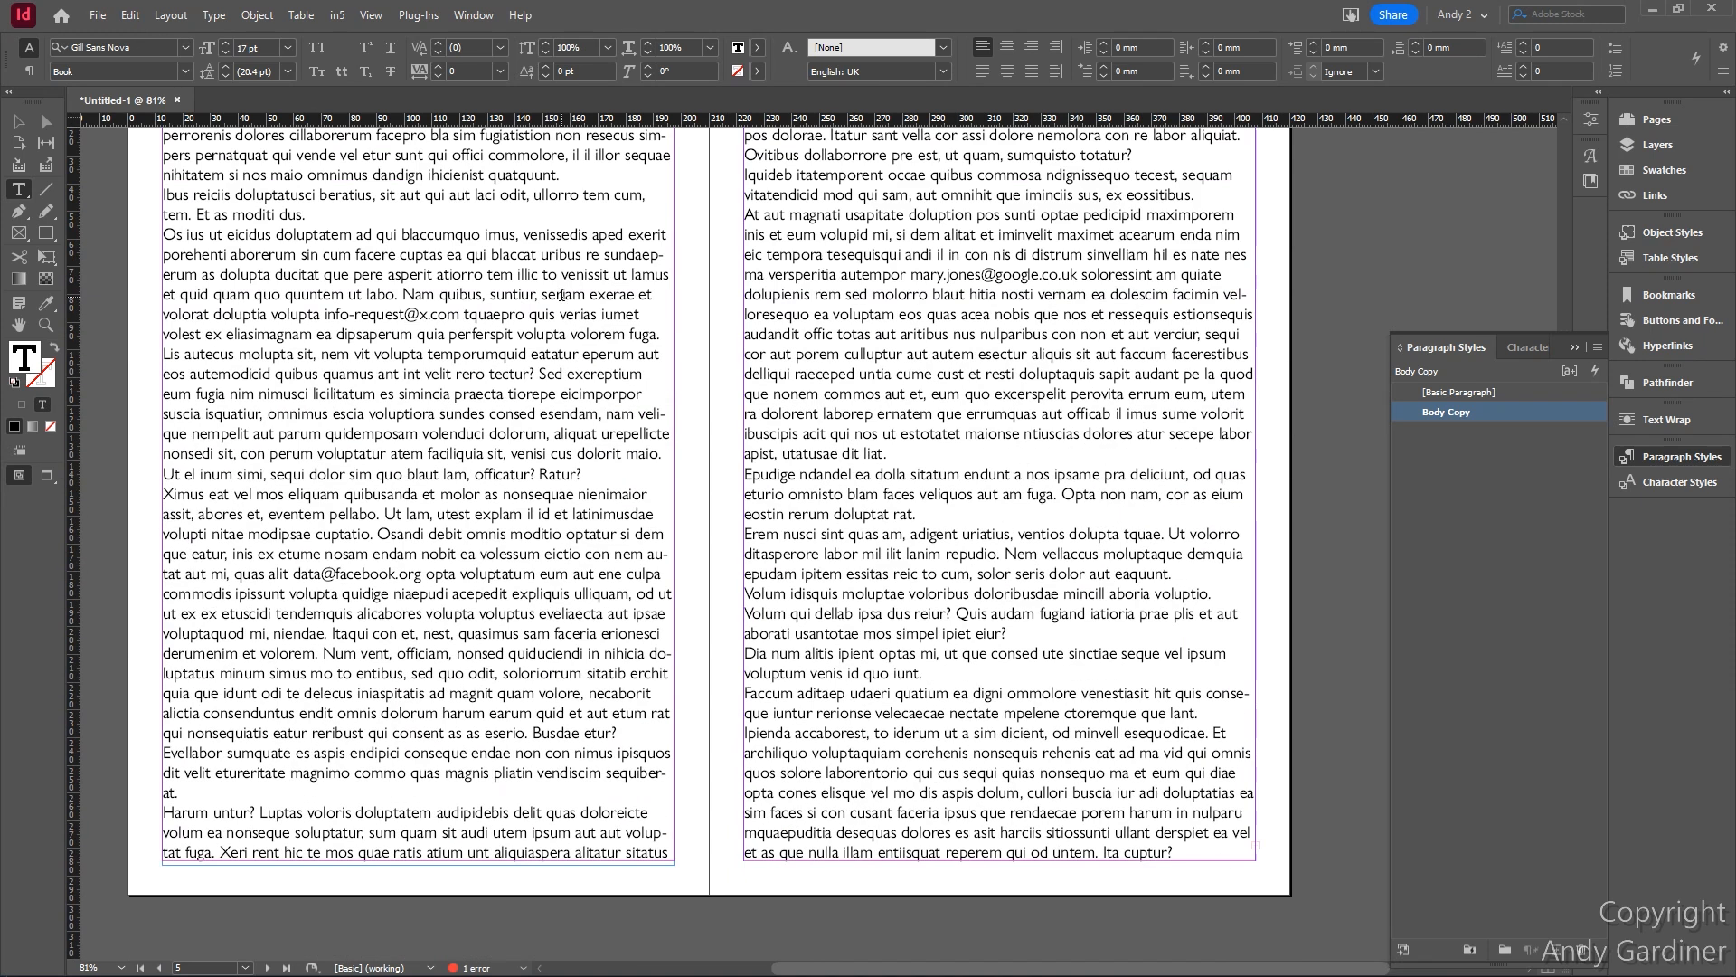
scroll(561, 294, up, 15)
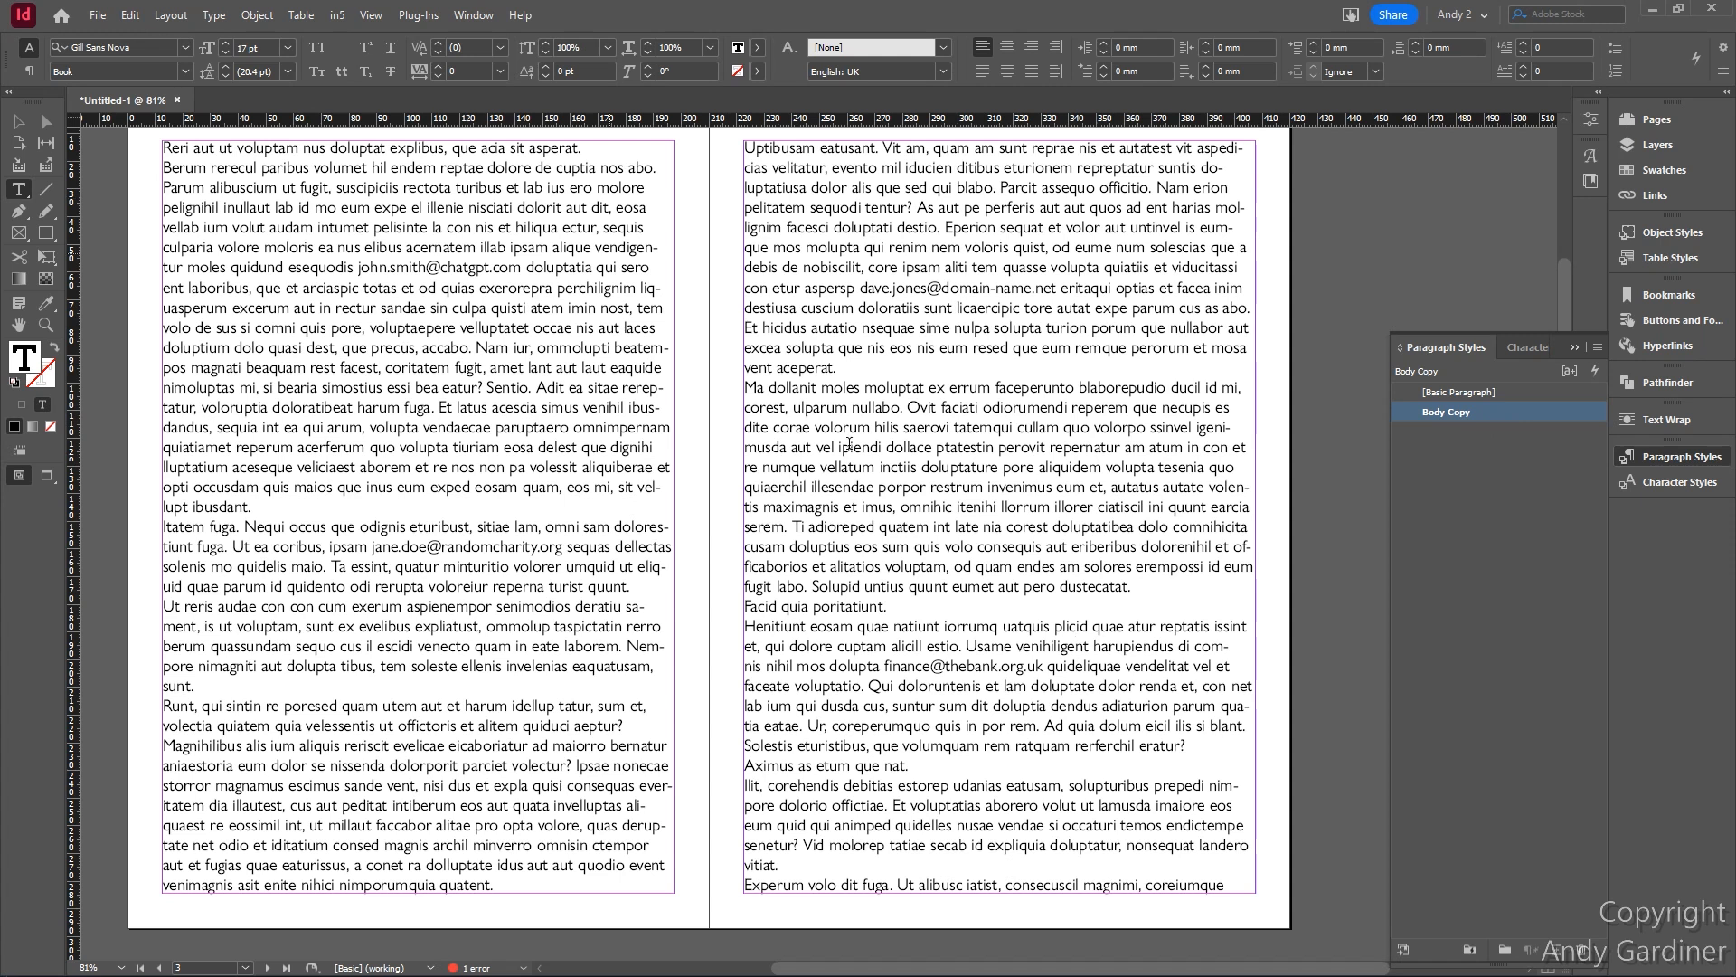
scroll(868, 403, down, 10)
scroll(805, 465, up, 6)
scroll(805, 465, up, 5)
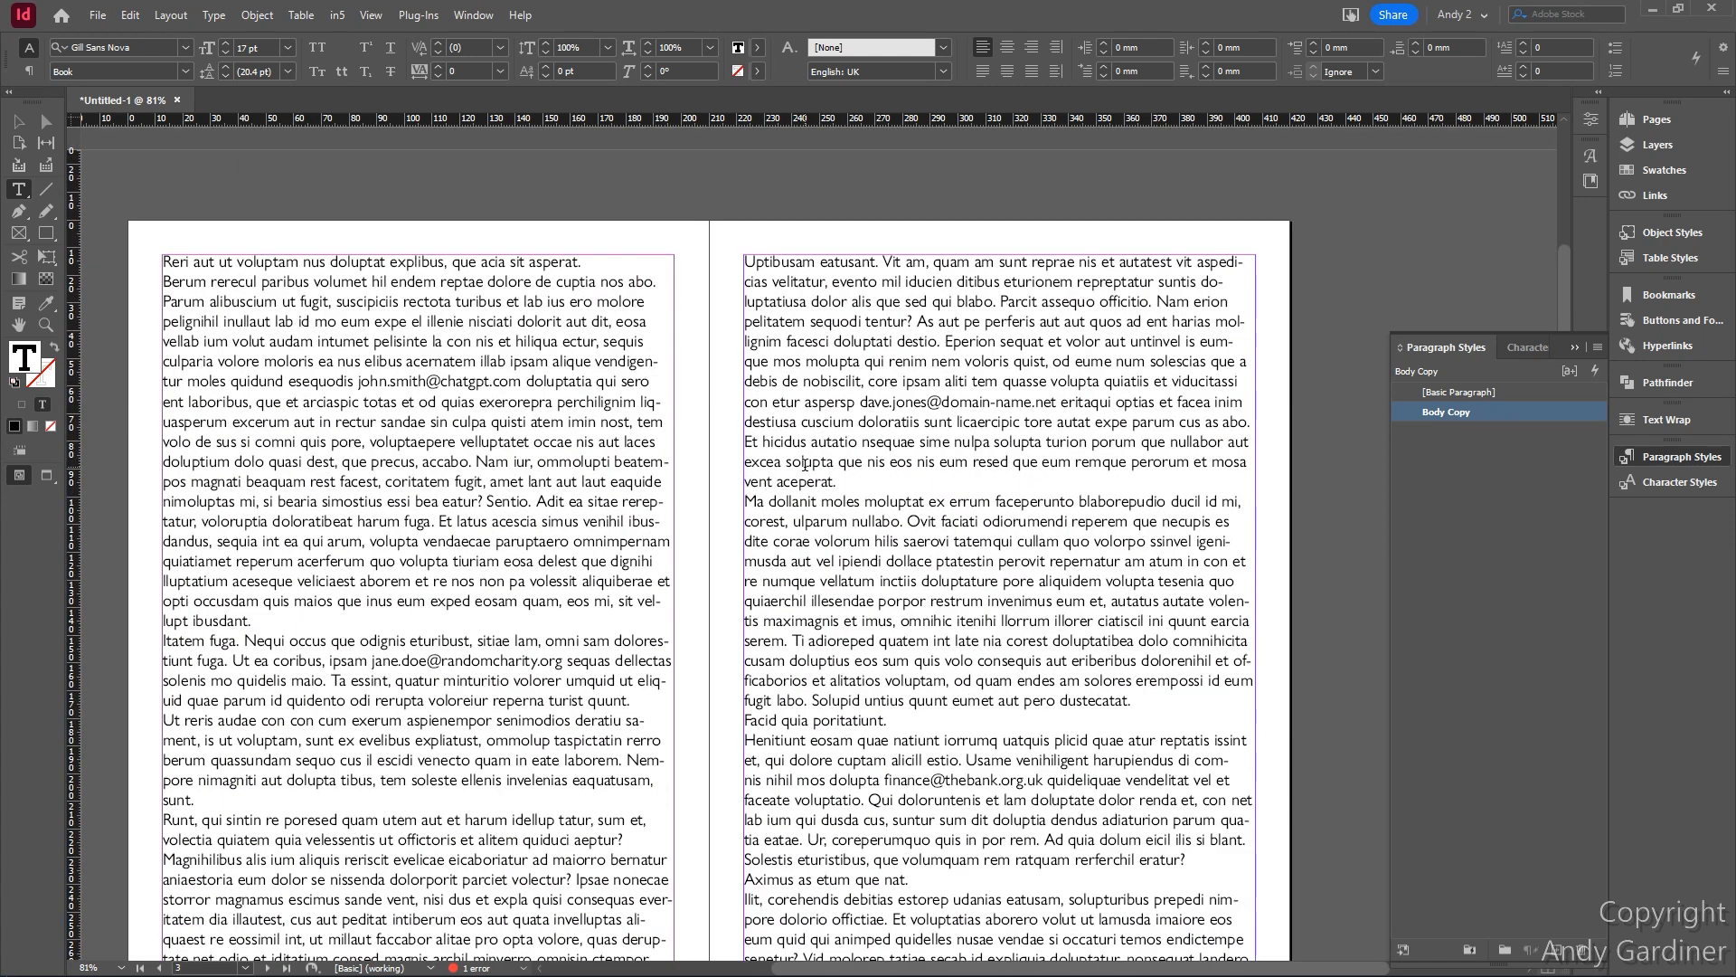
click(1515, 345)
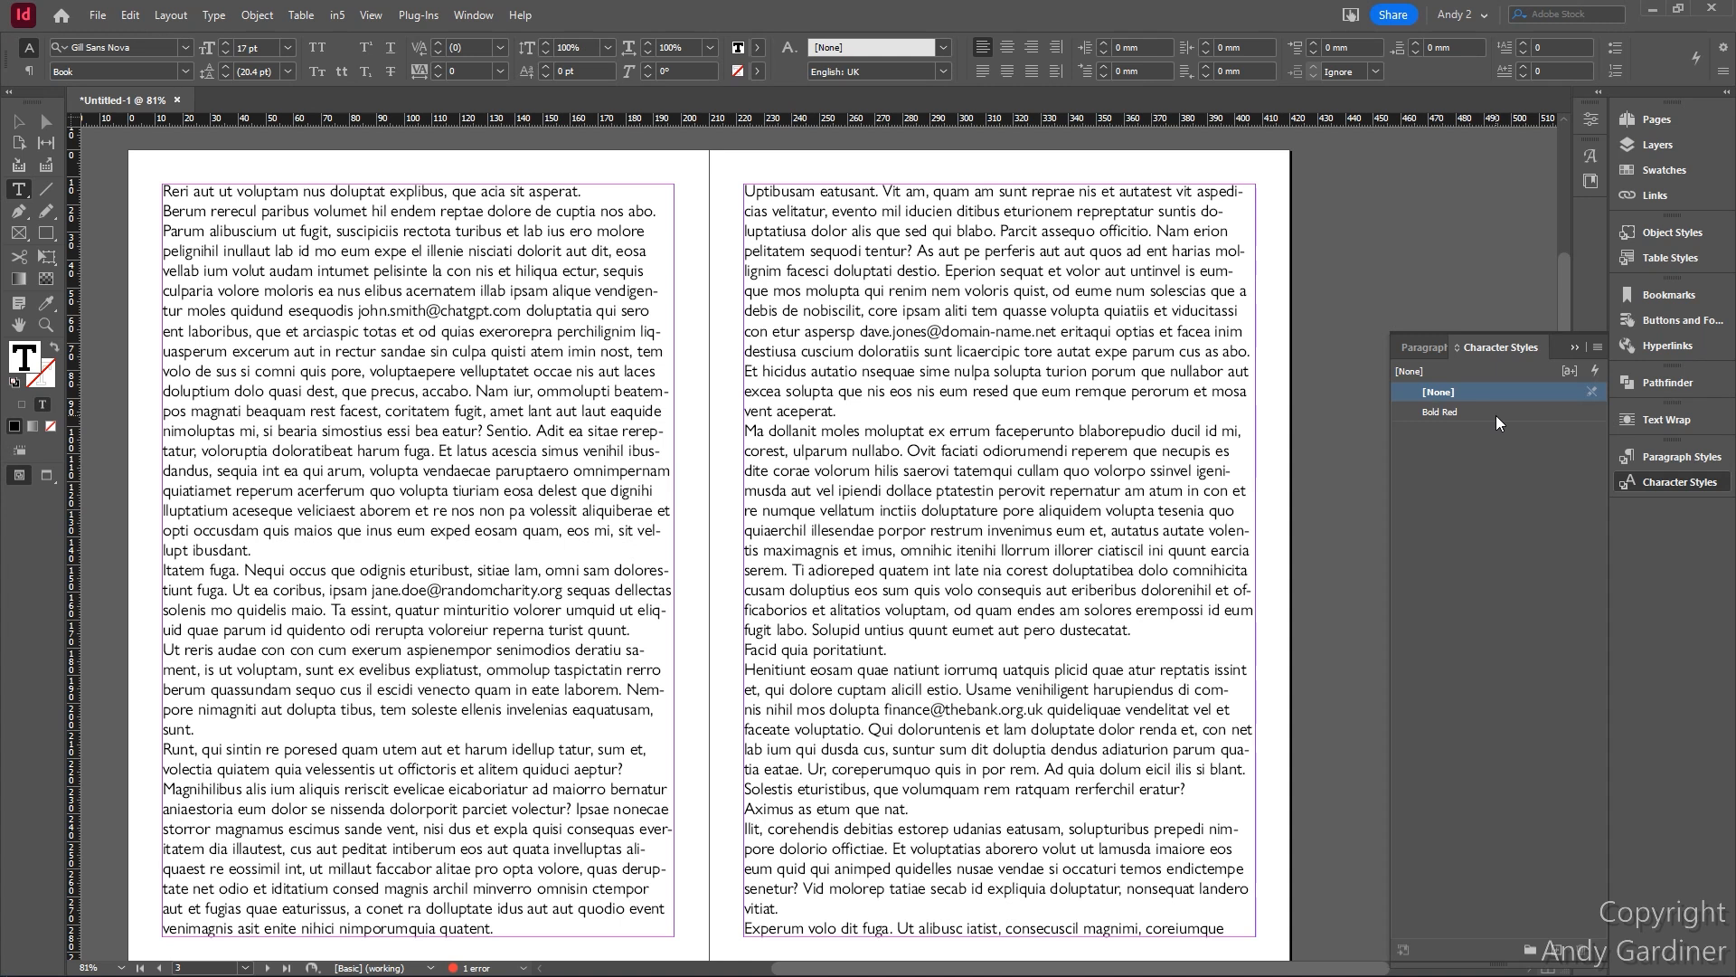
click(1414, 349)
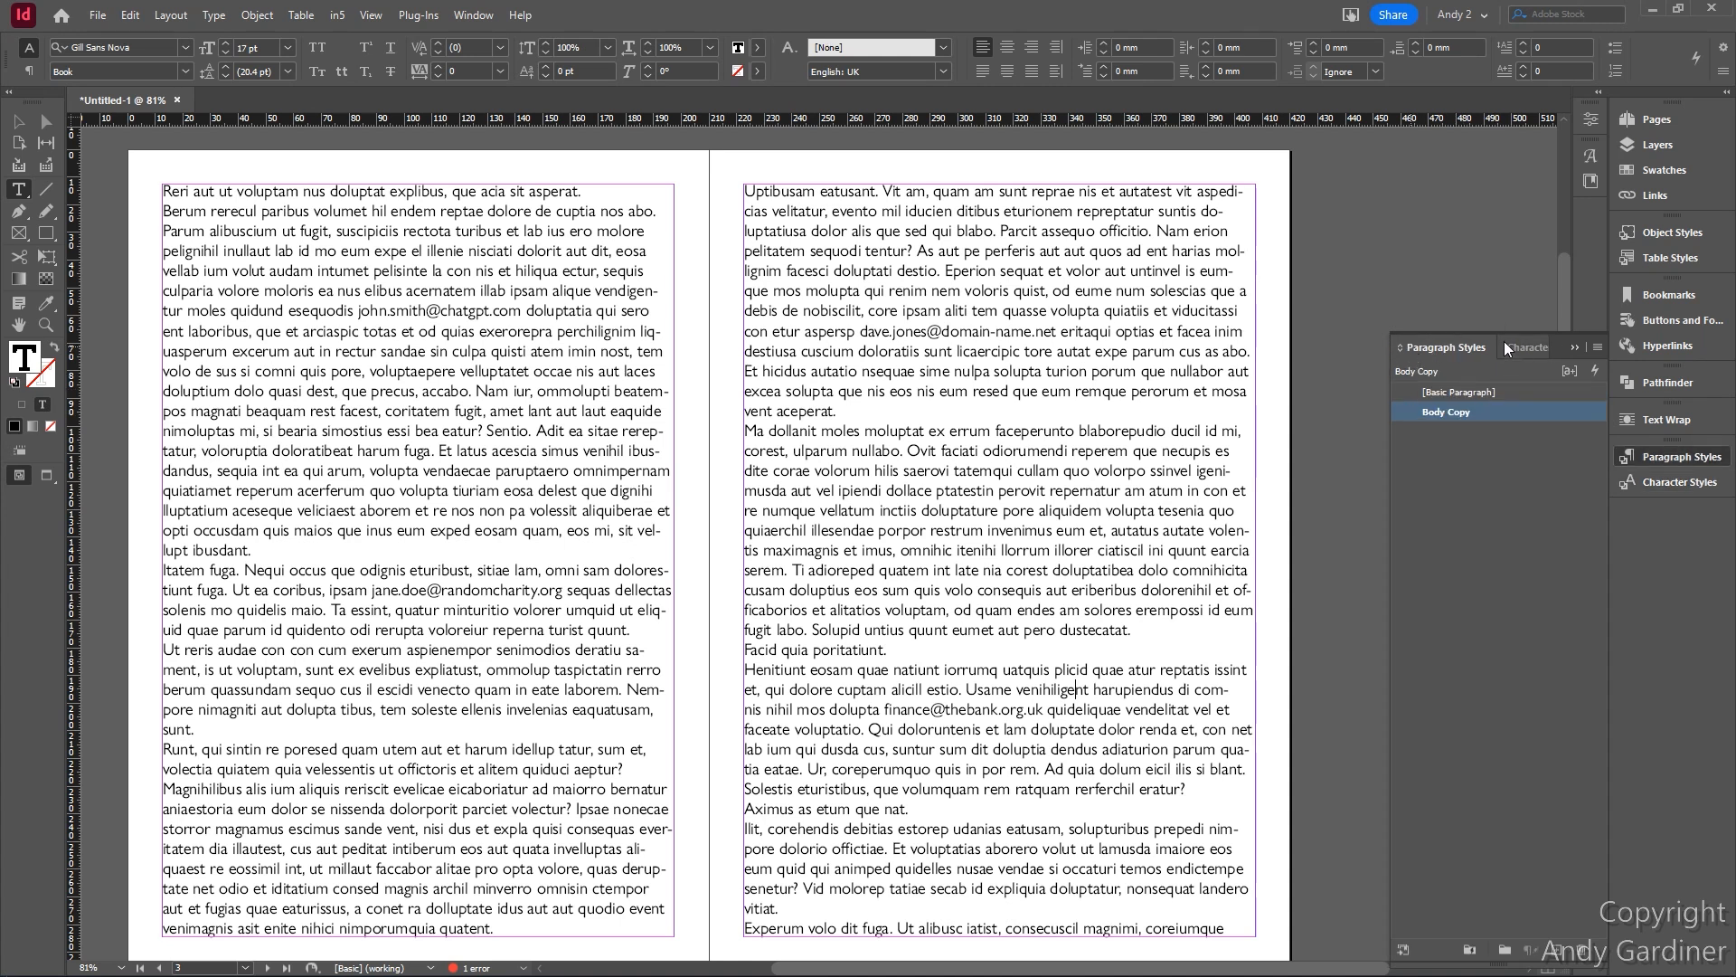
- Add a new GREP style in the Body Copy paragraph style options
right_click(1456, 408)
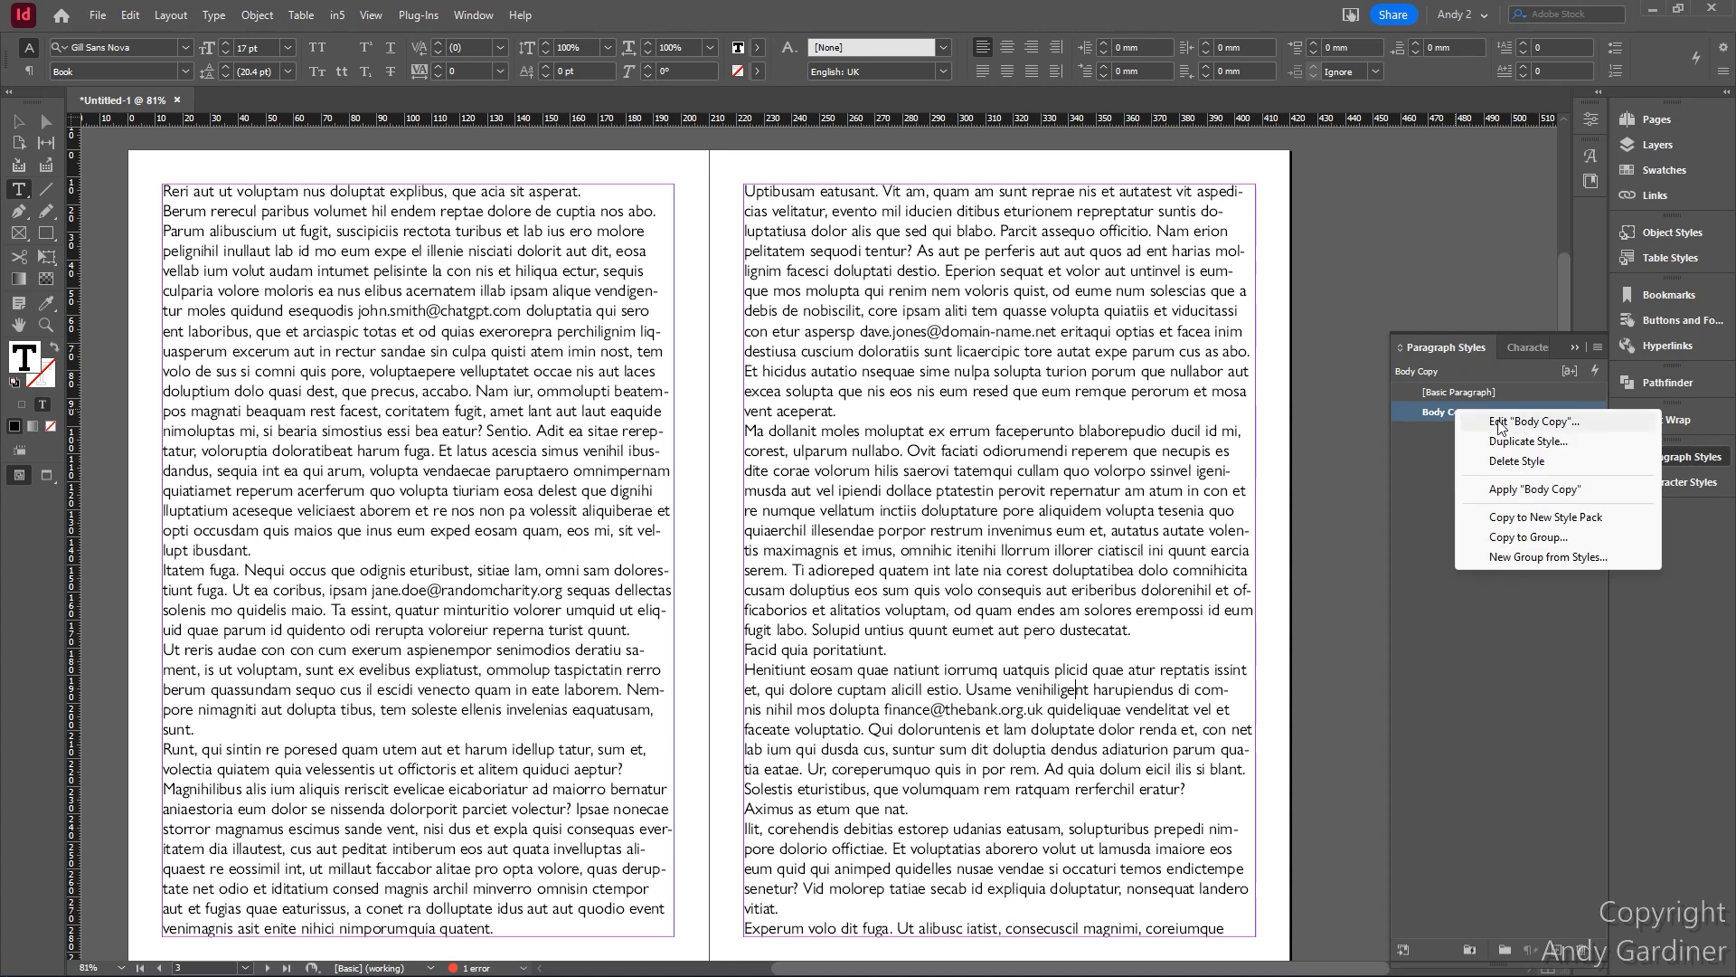
click(1497, 421)
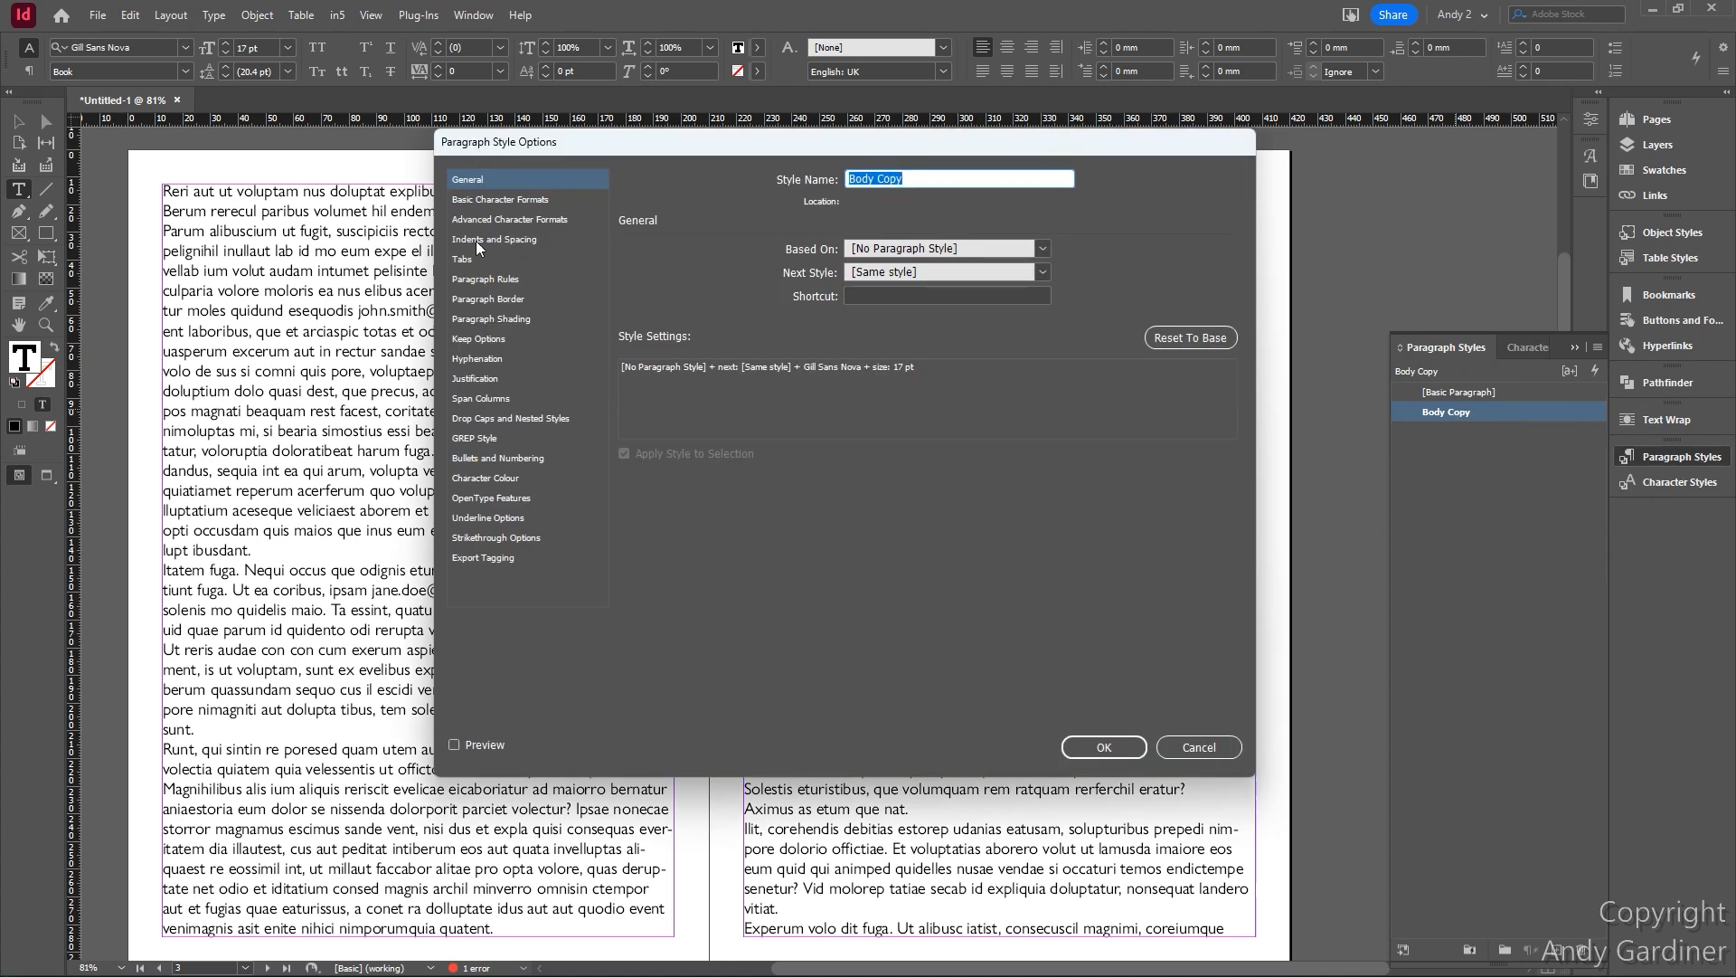
click(487, 441)
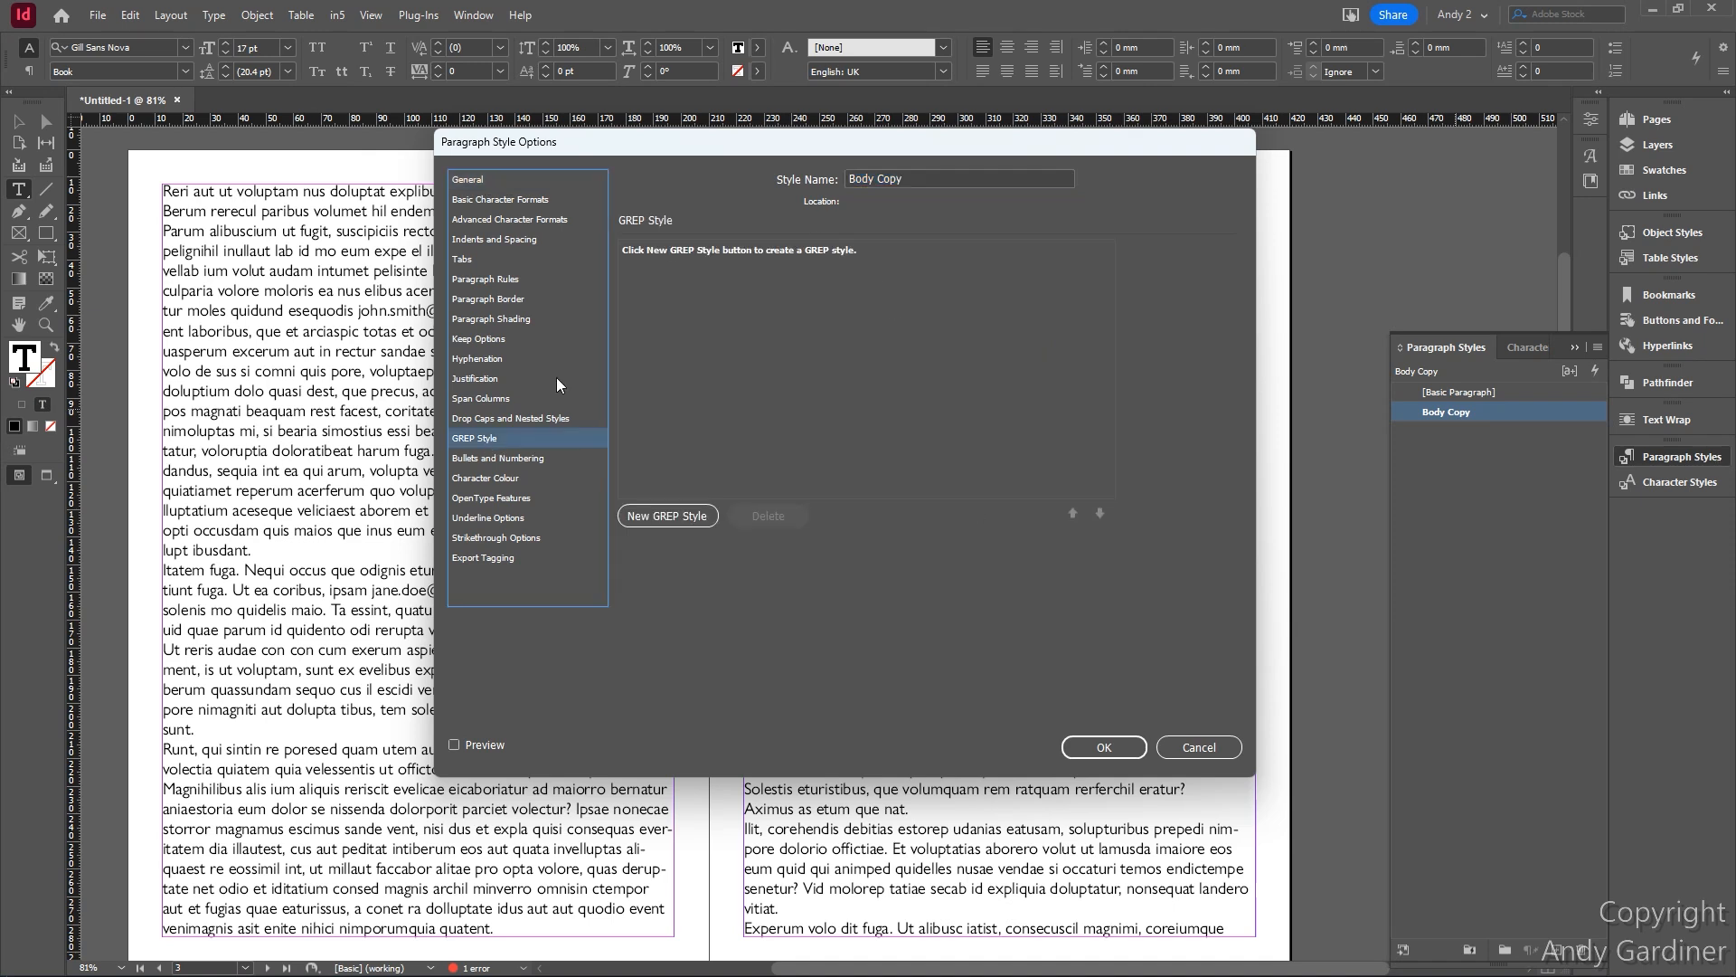
click(667, 516)
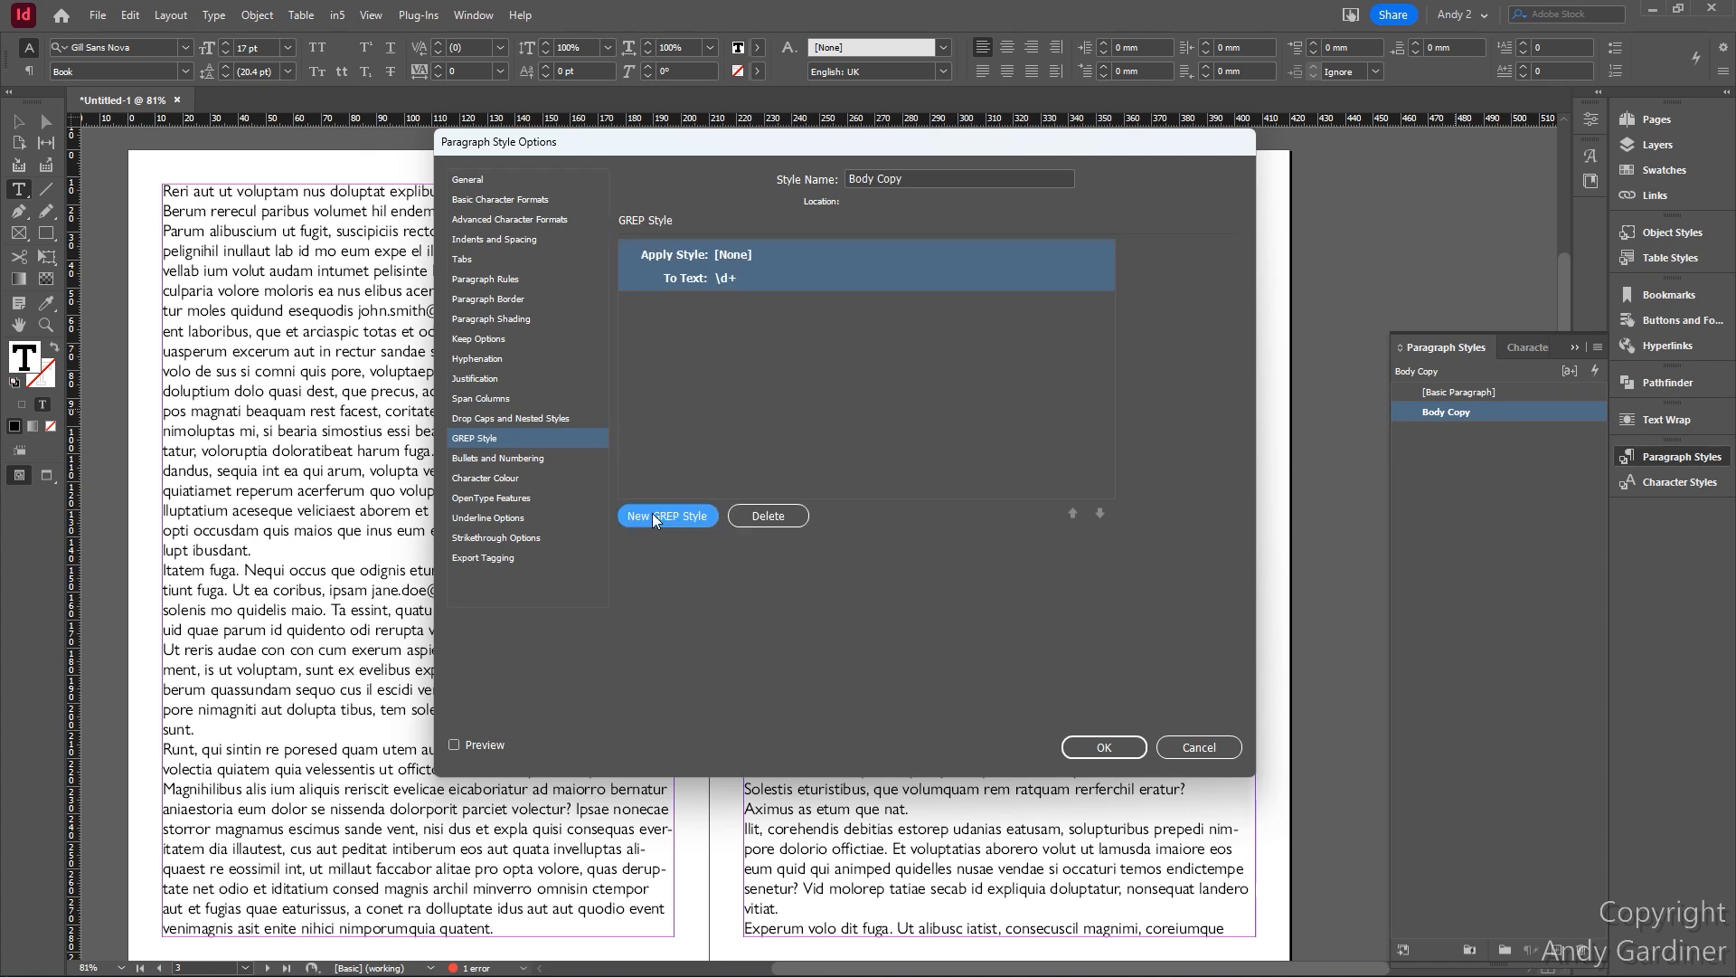
- Have the GREP style apply Bold Red and clear its default \d+ pattern
click(740, 255)
click(910, 257)
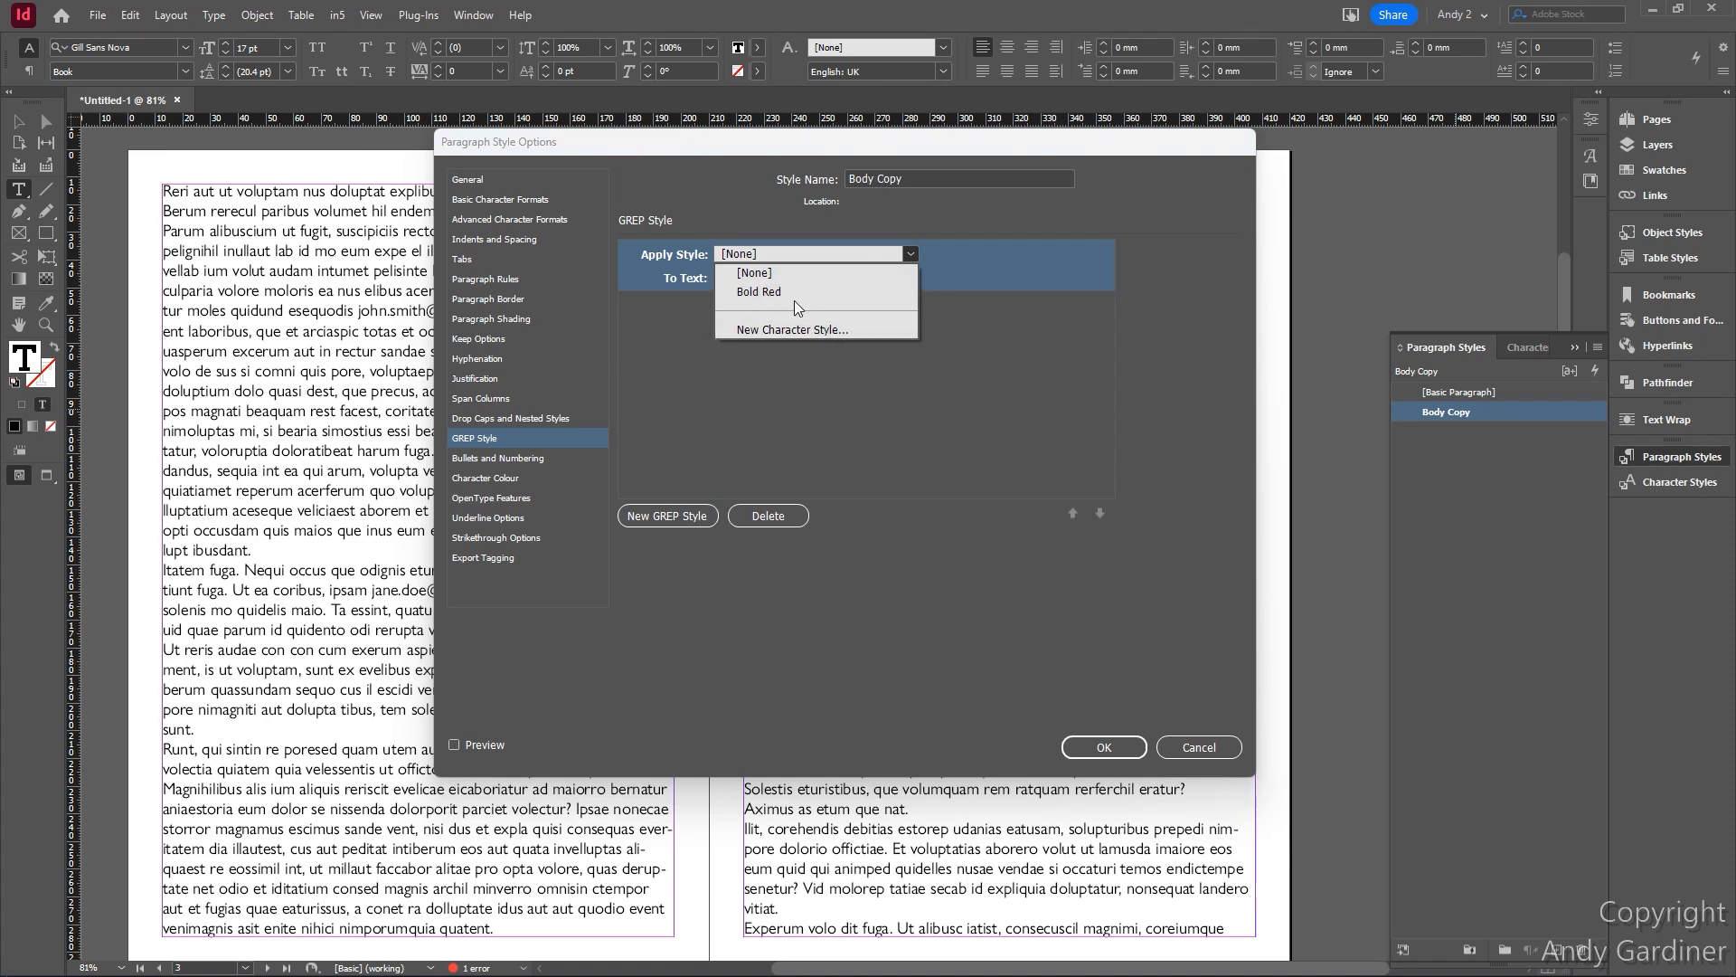
click(801, 291)
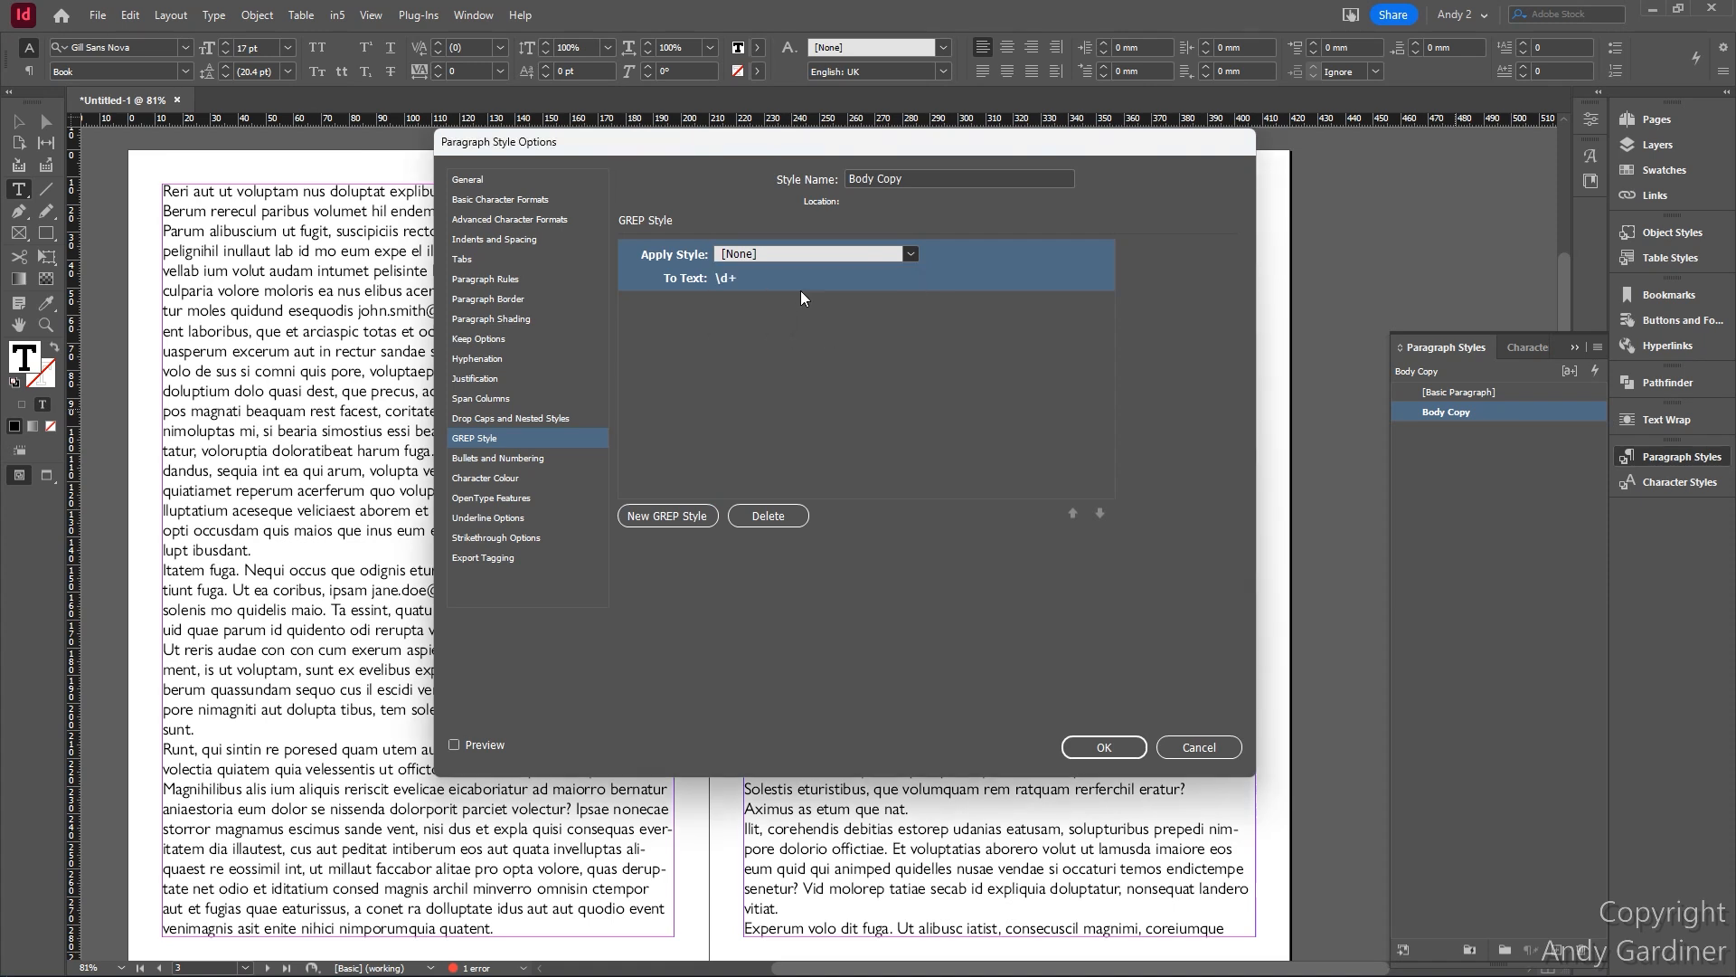
click(727, 278)
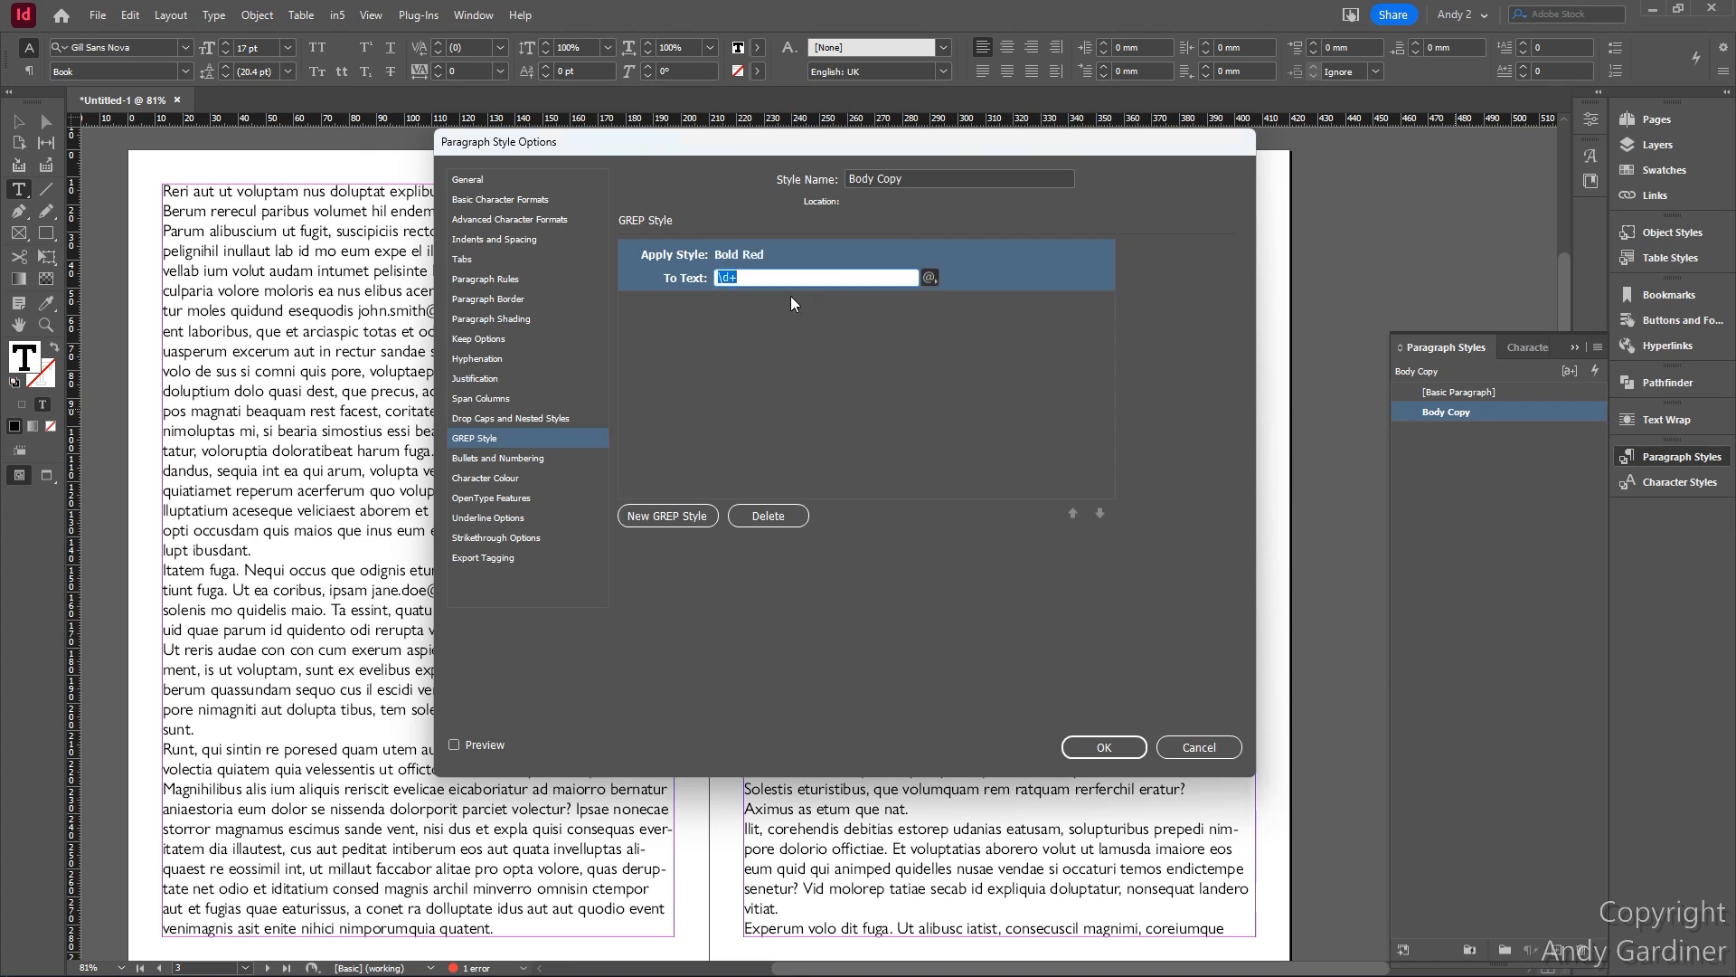
key(BackSpace)
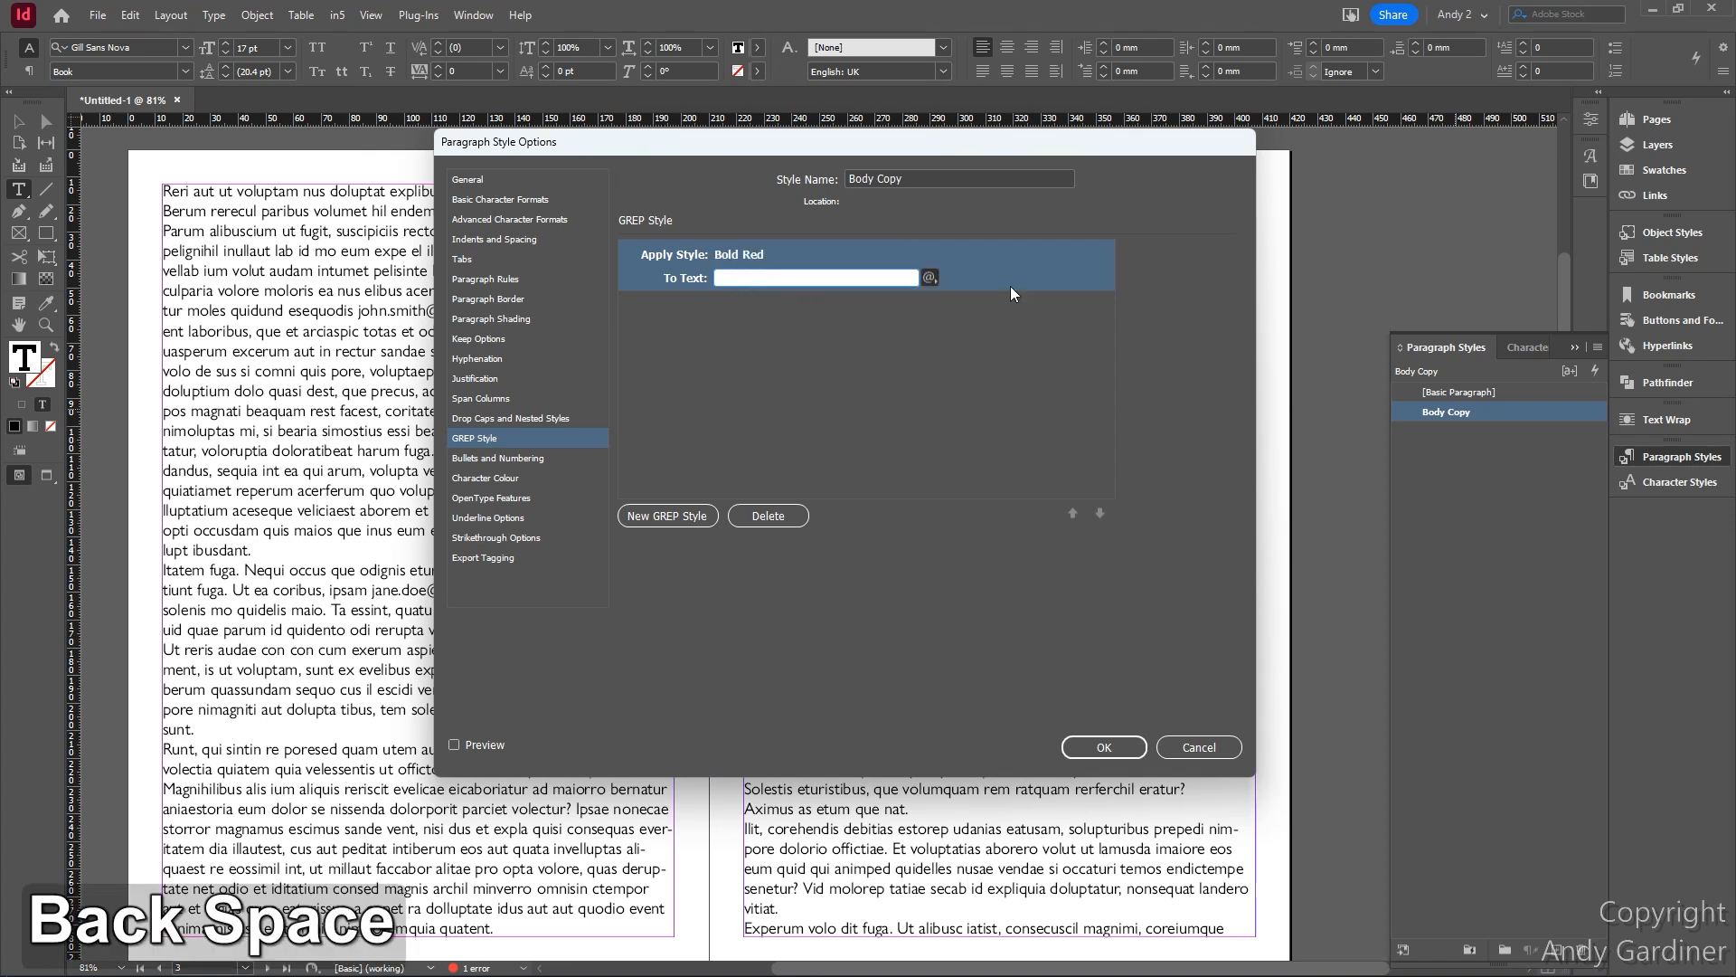
click(930, 277)
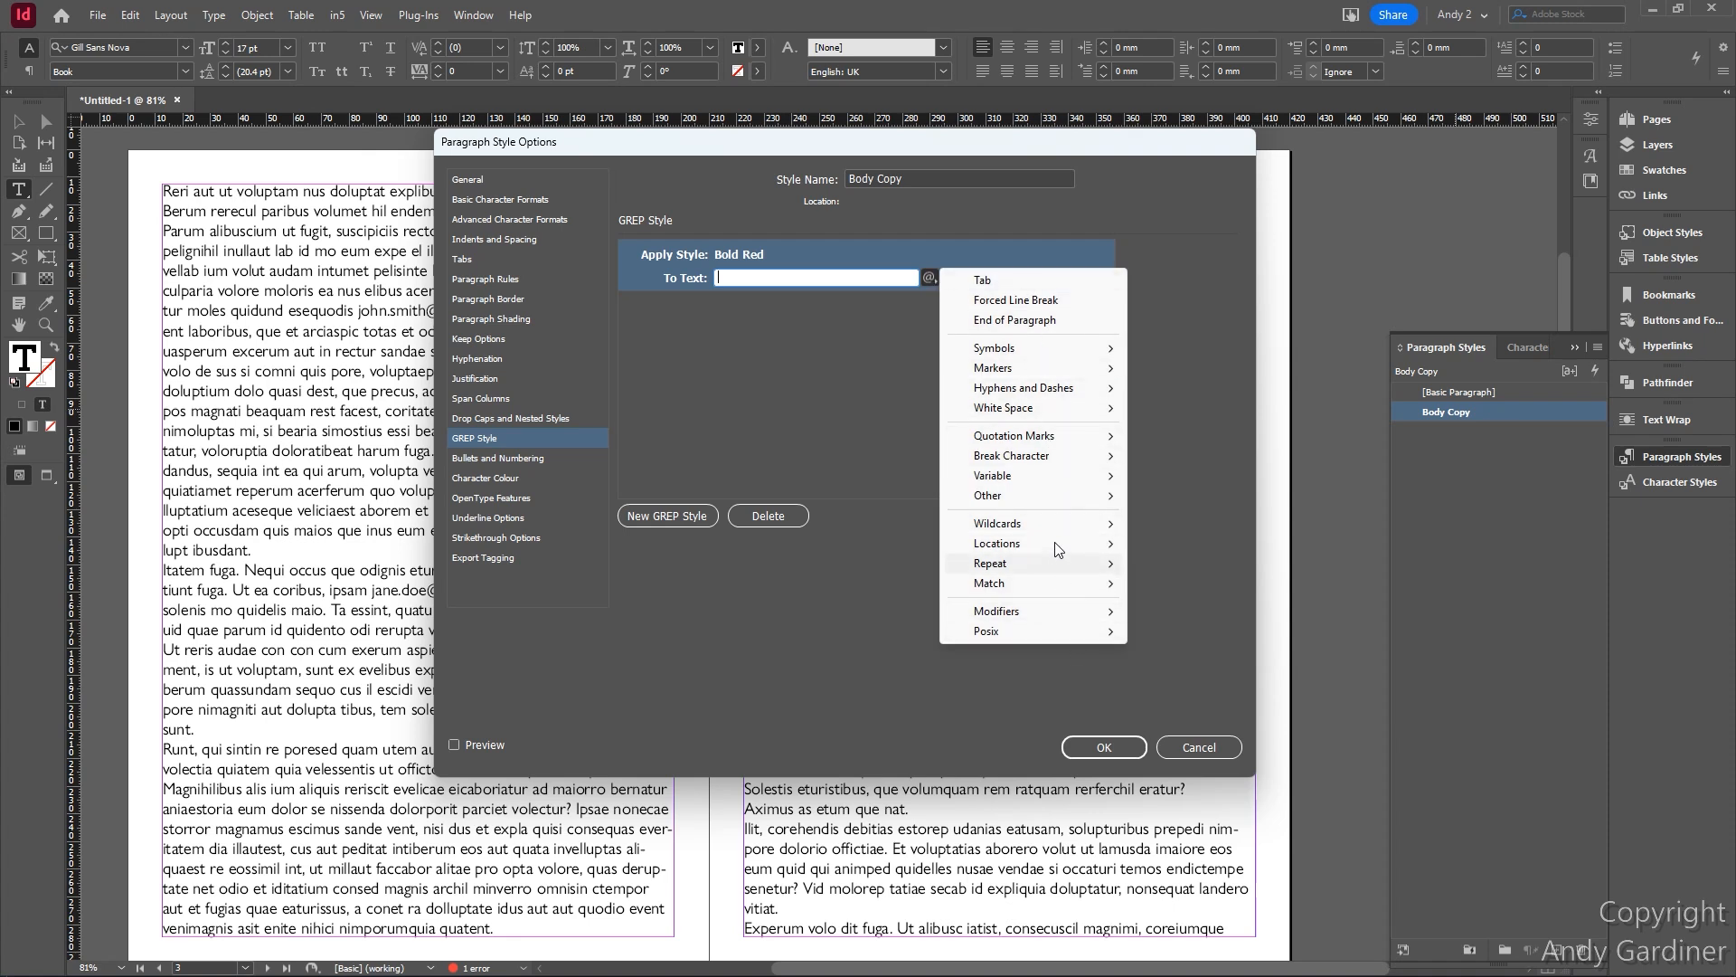
mouse_move(1060, 524)
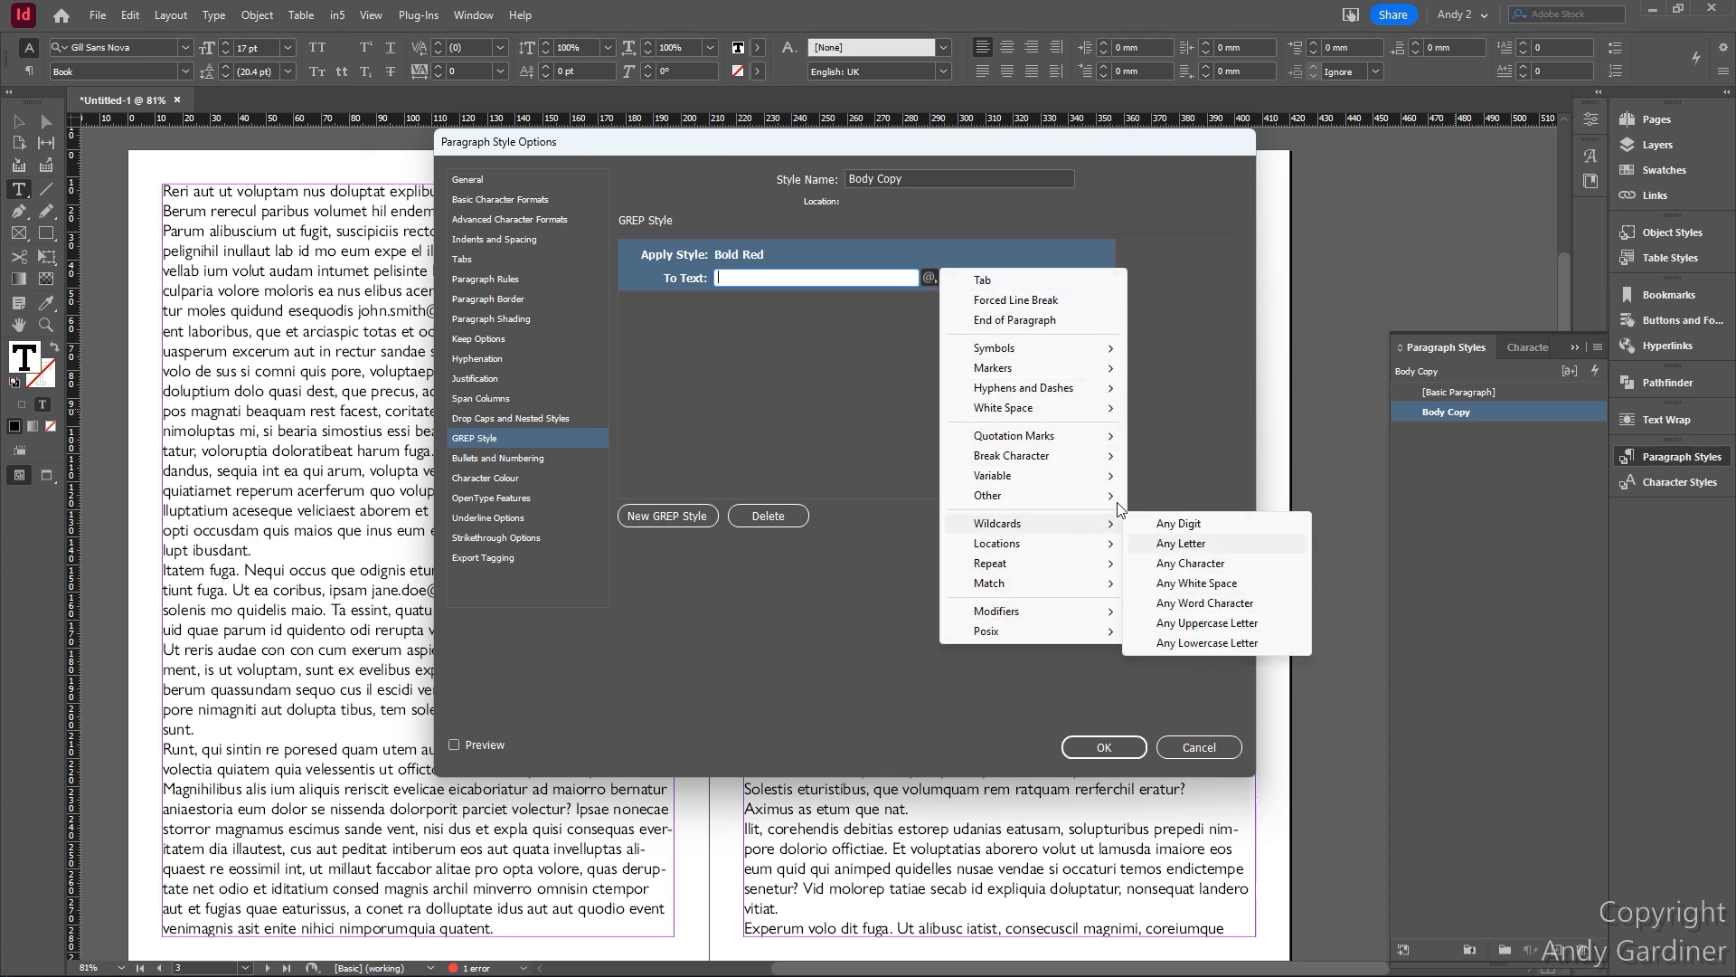
mouse_move(1085, 455)
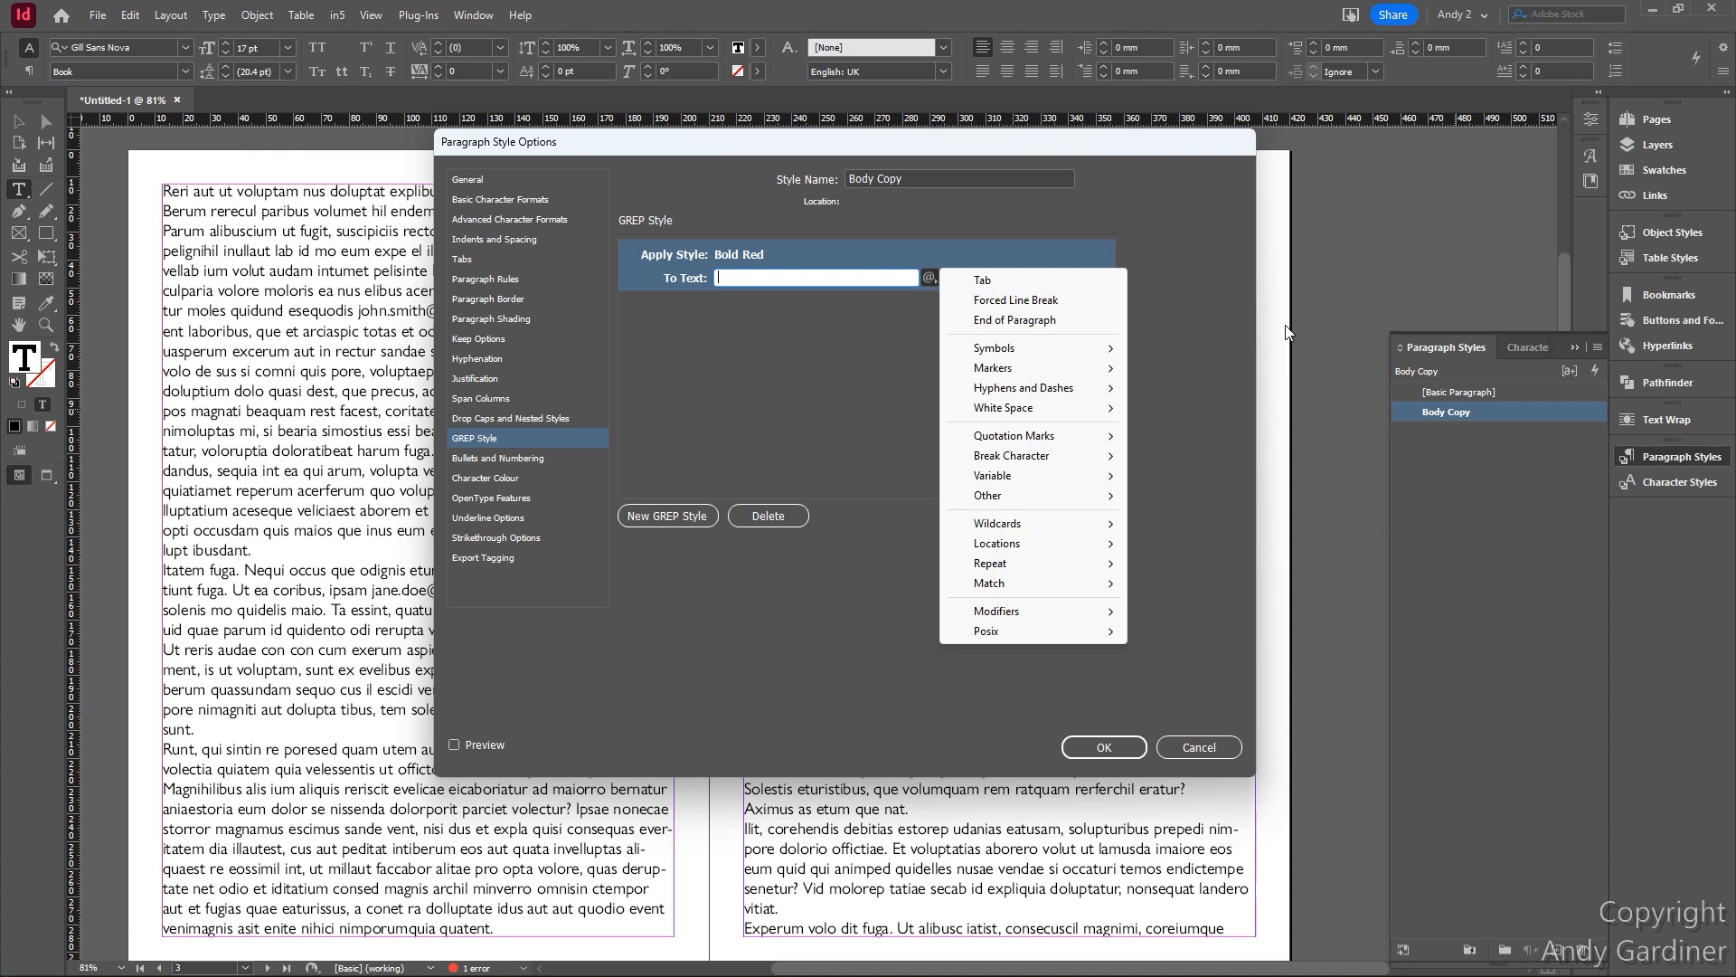
click(741, 278)
- Ask Copilot for an InDesign GREP pattern that matches a wide range of email addresses
key(alt+Tab)
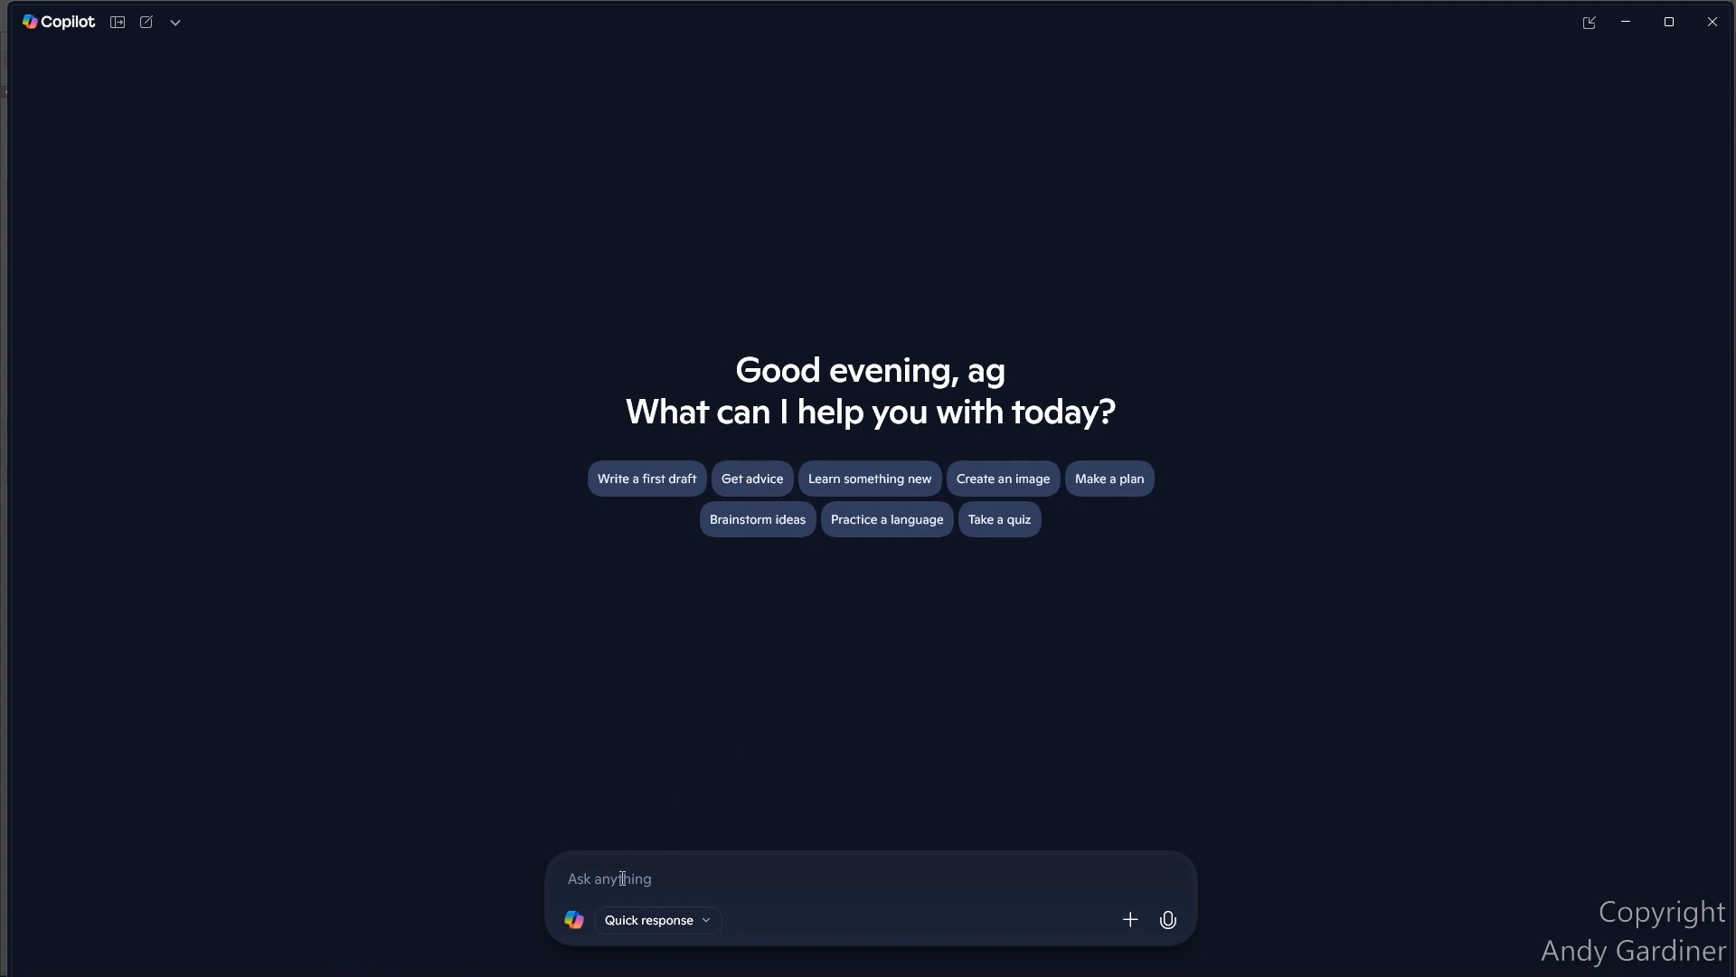
text(write me )
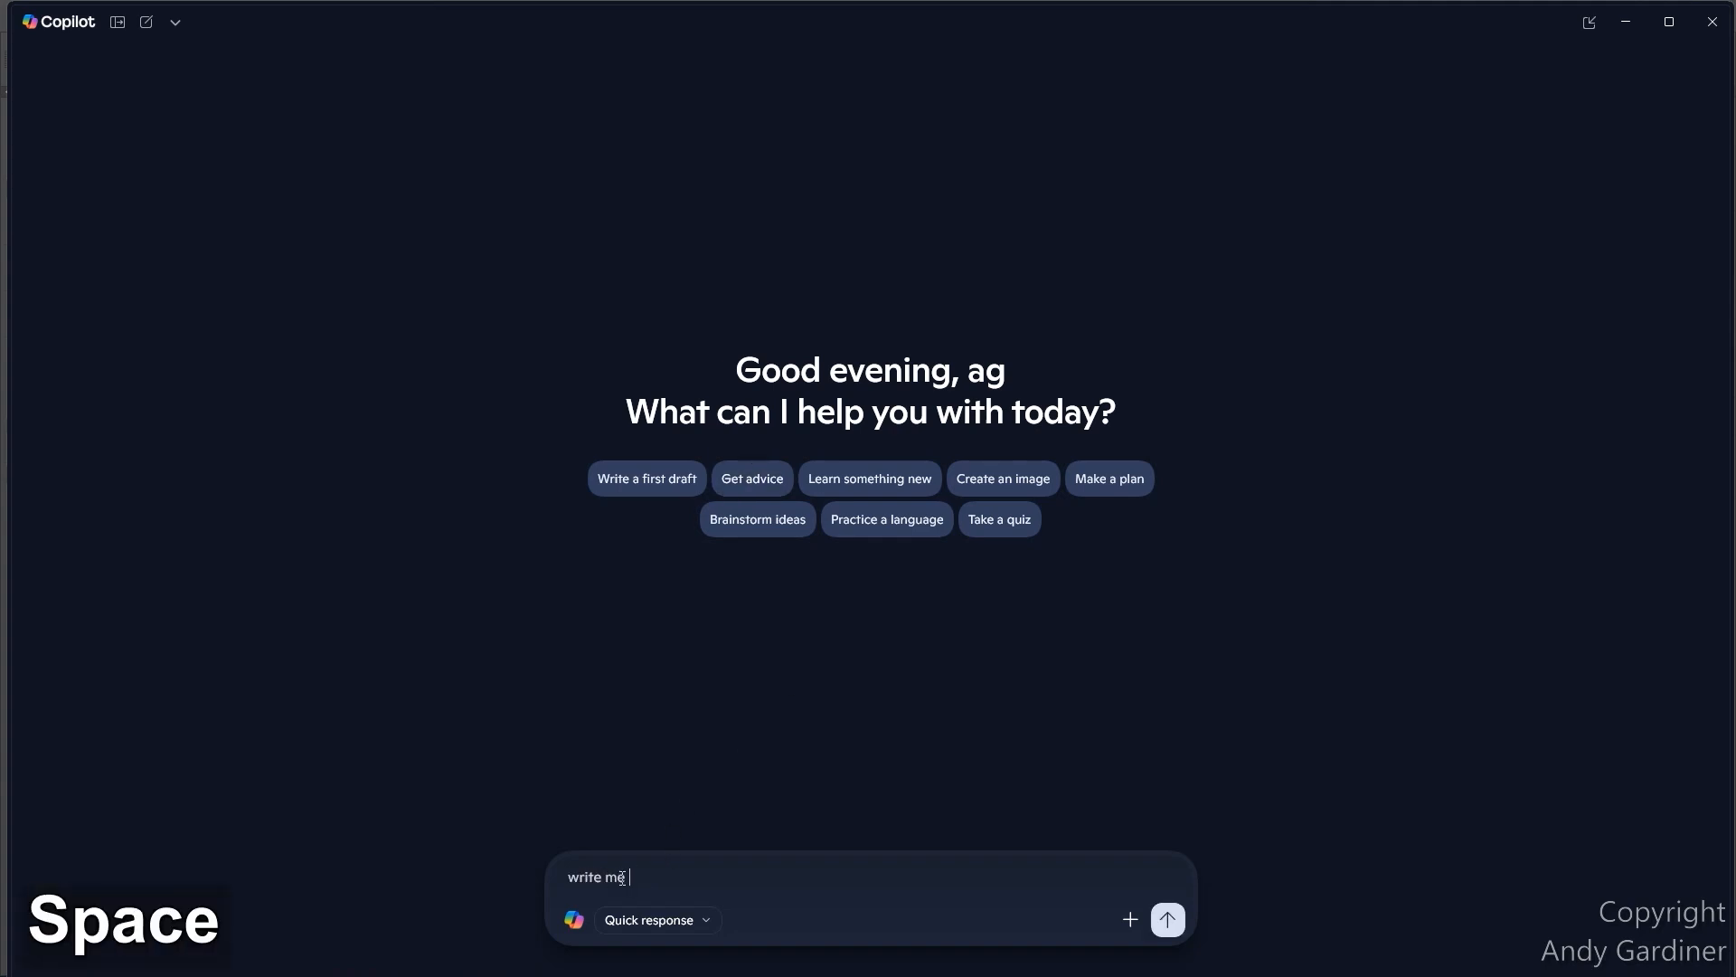
text(a grep)
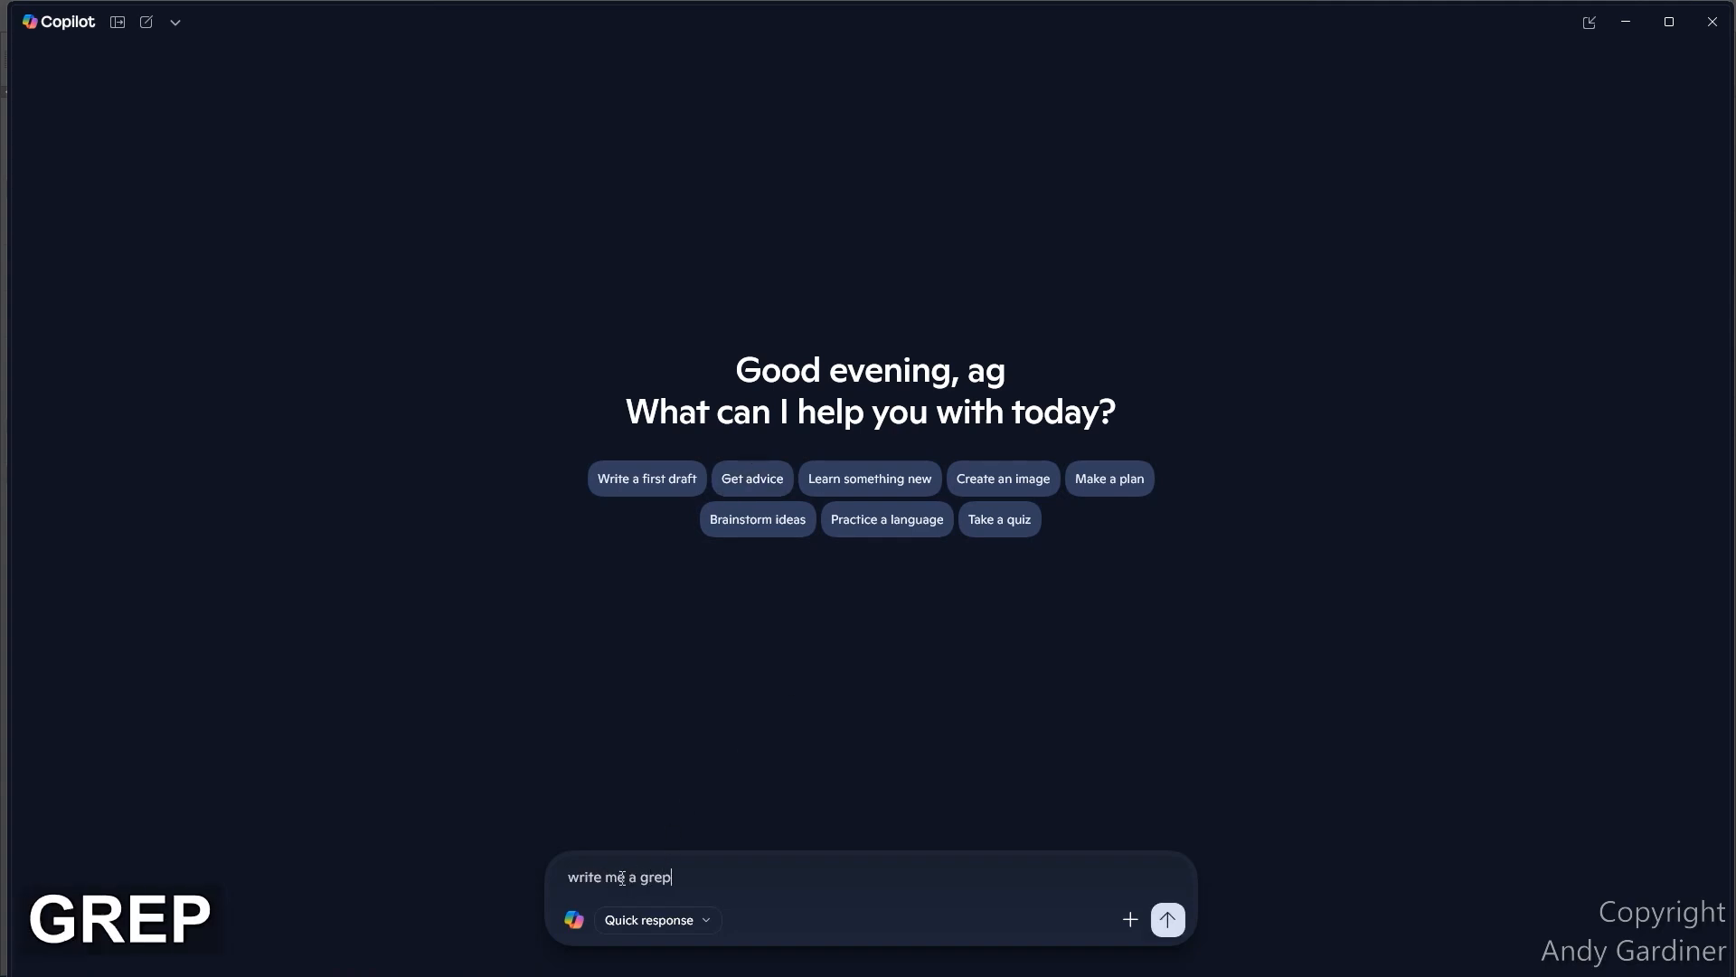
text( patt)
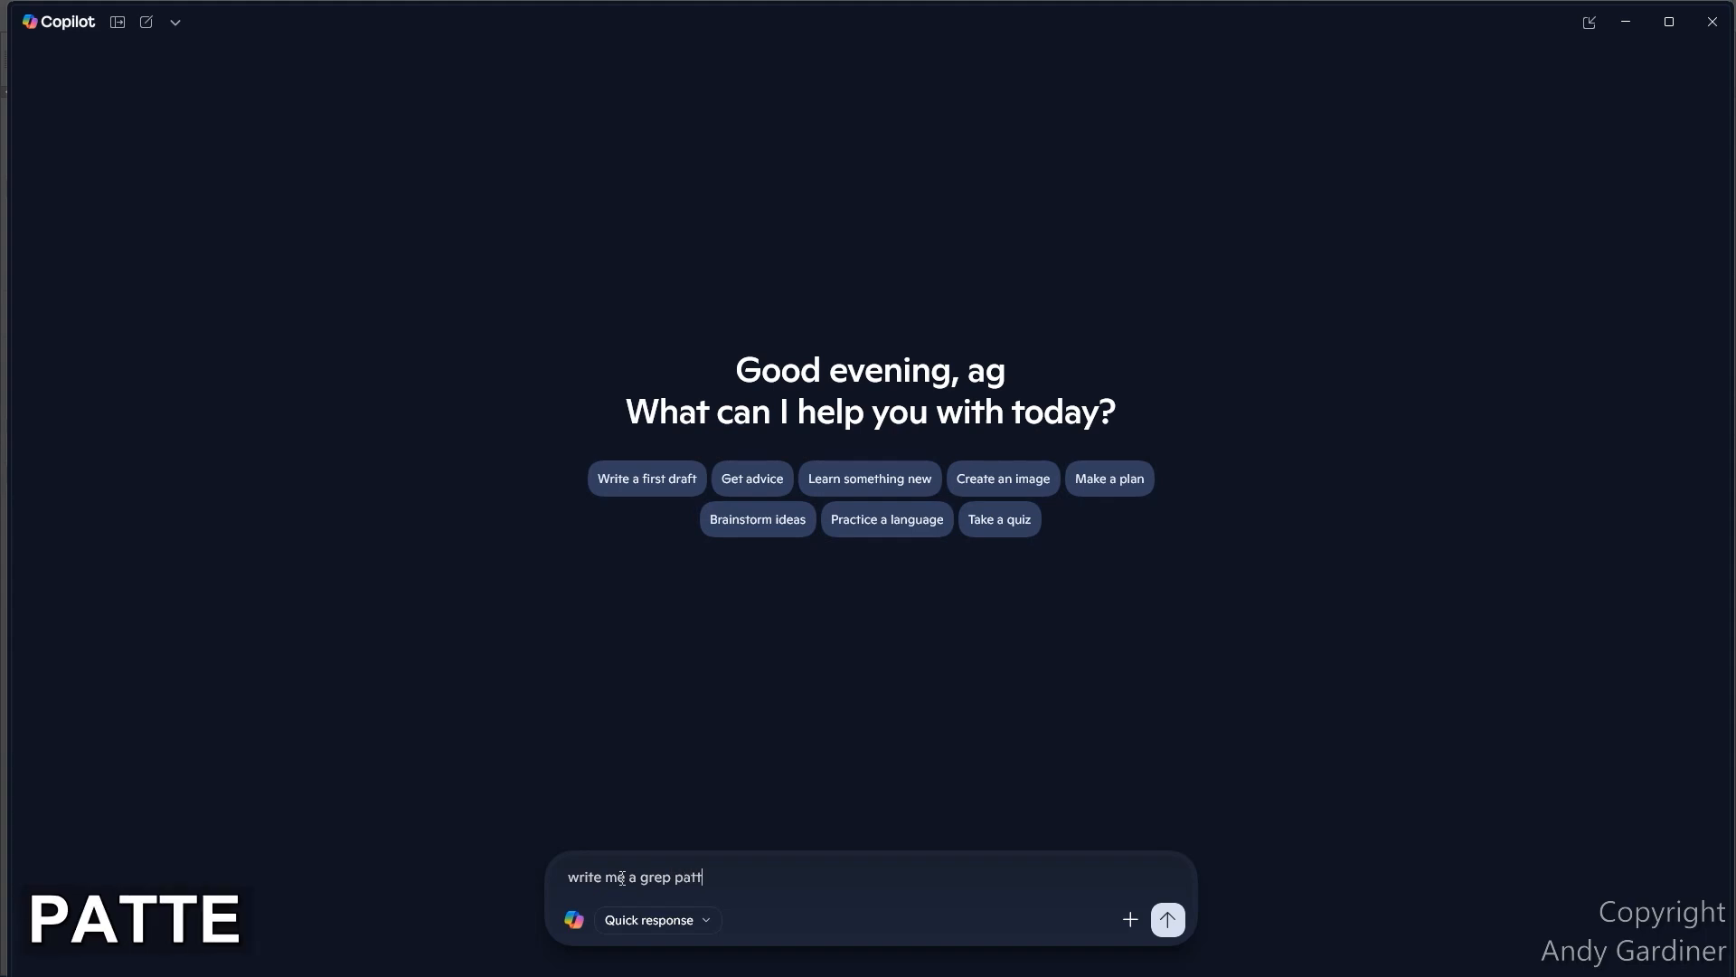
text(ern for adobe )
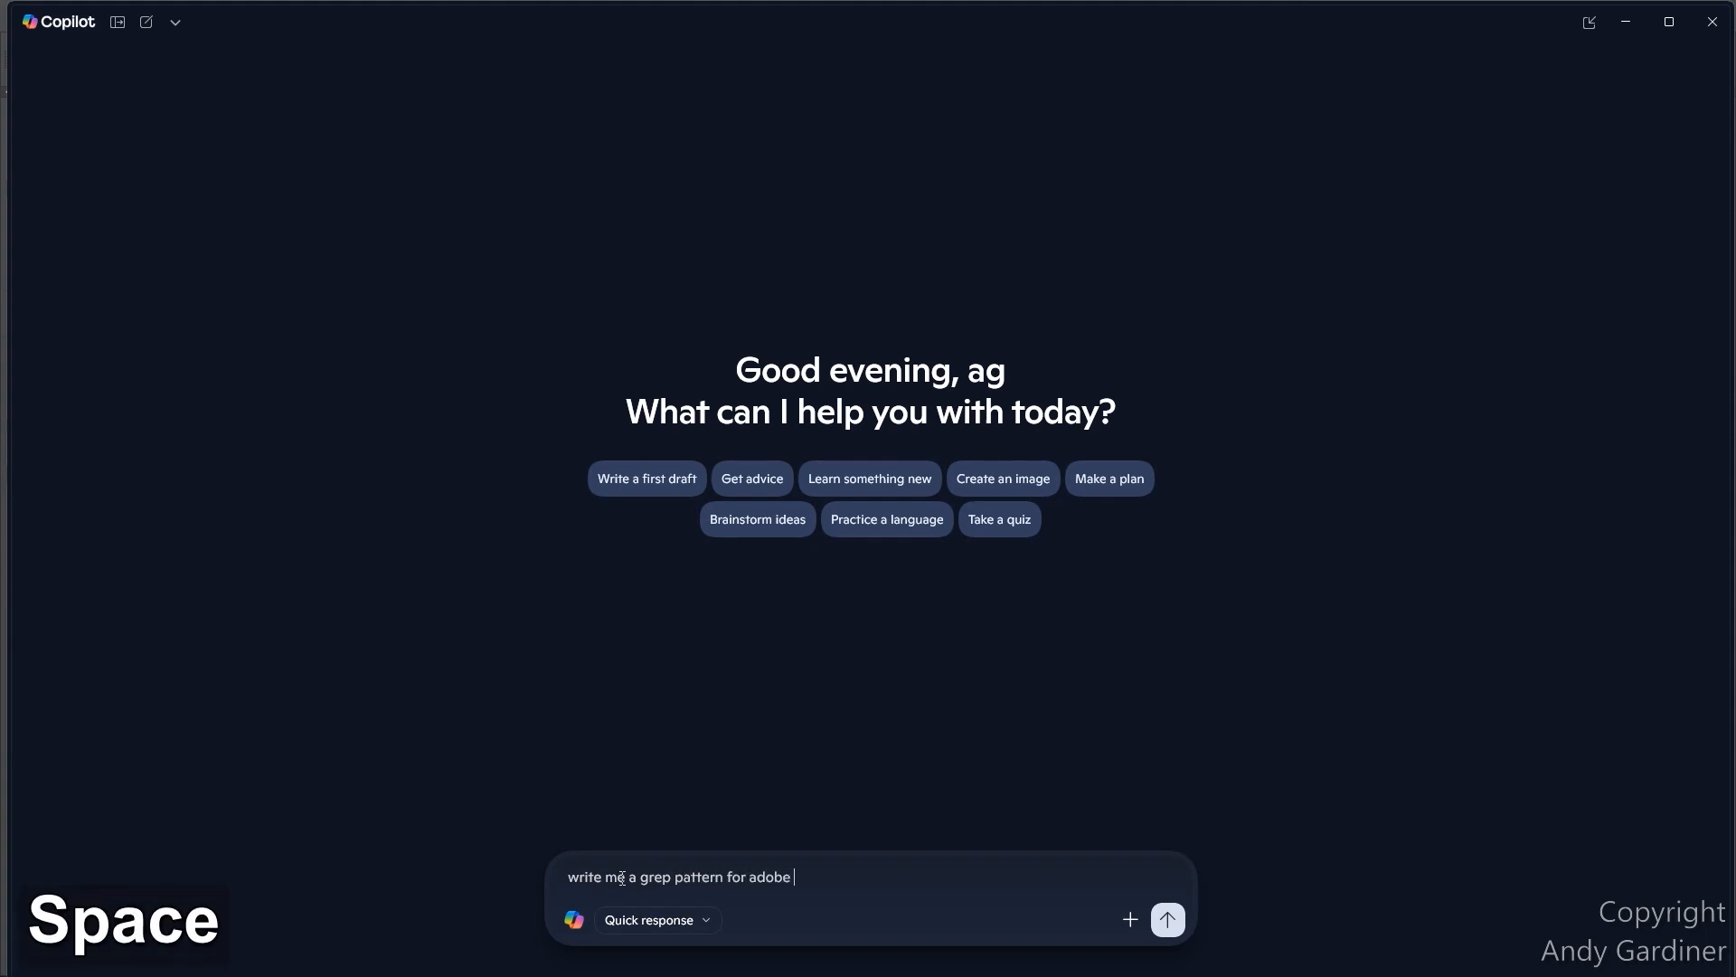
text(indesign to mat)
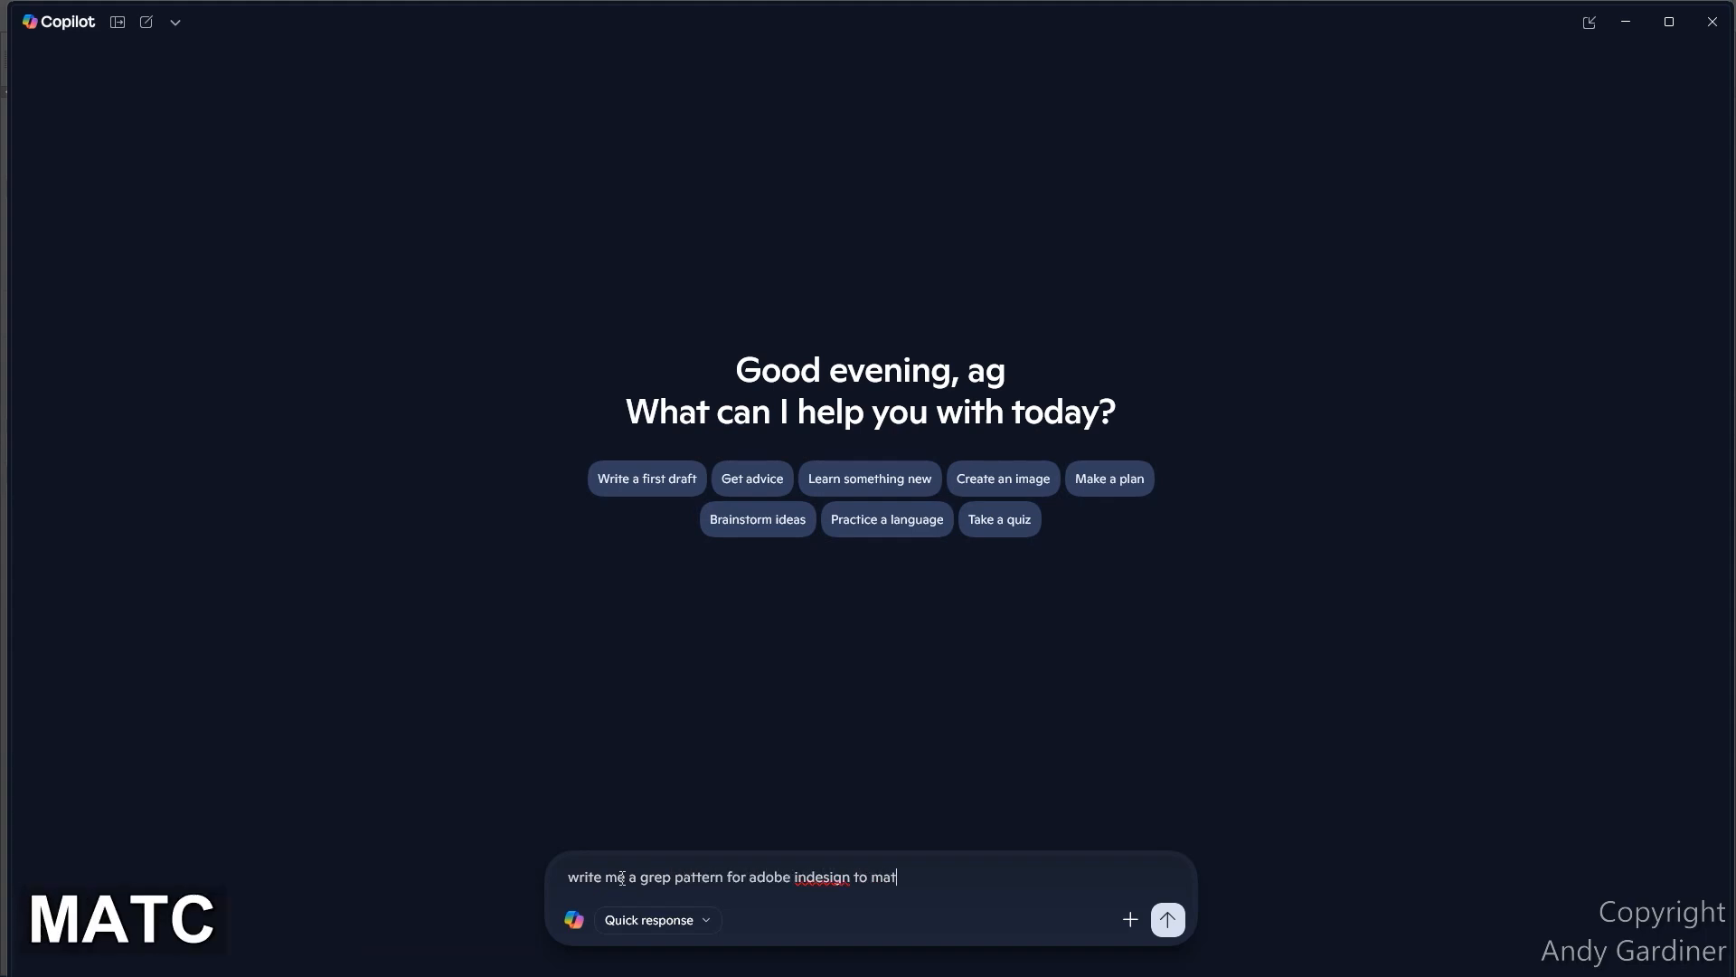
text(ch email addresses)
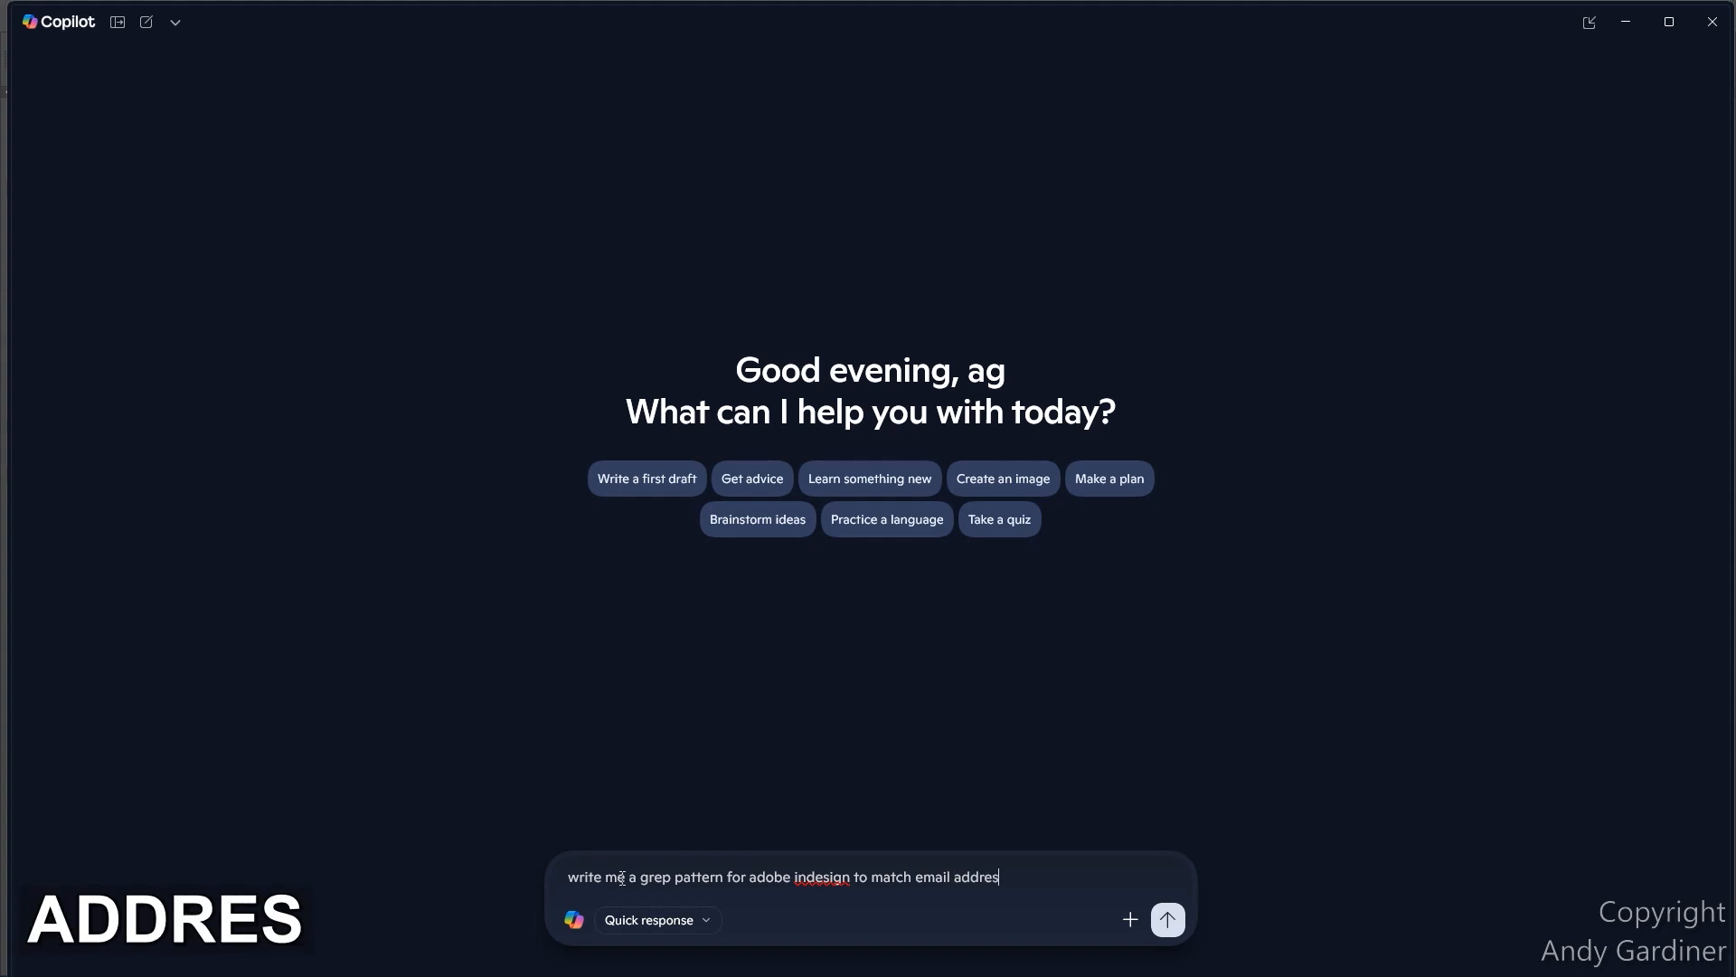
key(Left)
key(Left)
key(Left)
key(Left)
key(Left)
key(Left)
key(Left)
key(Right)
text(a wide r)
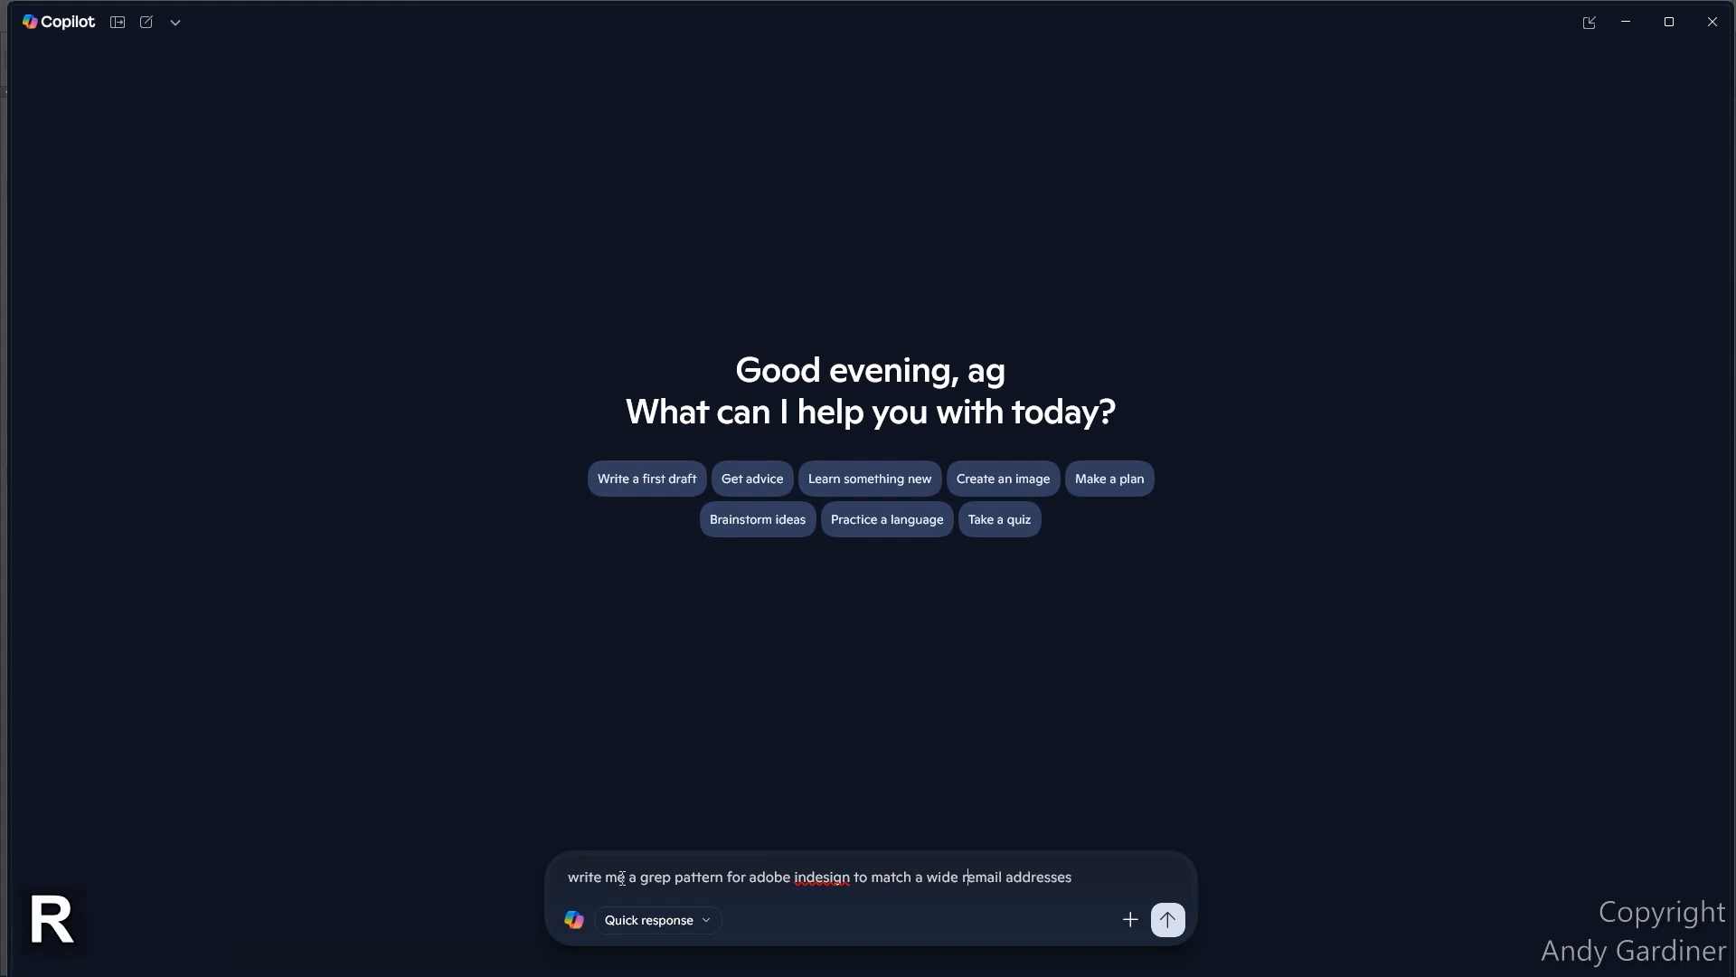
text(ange of)
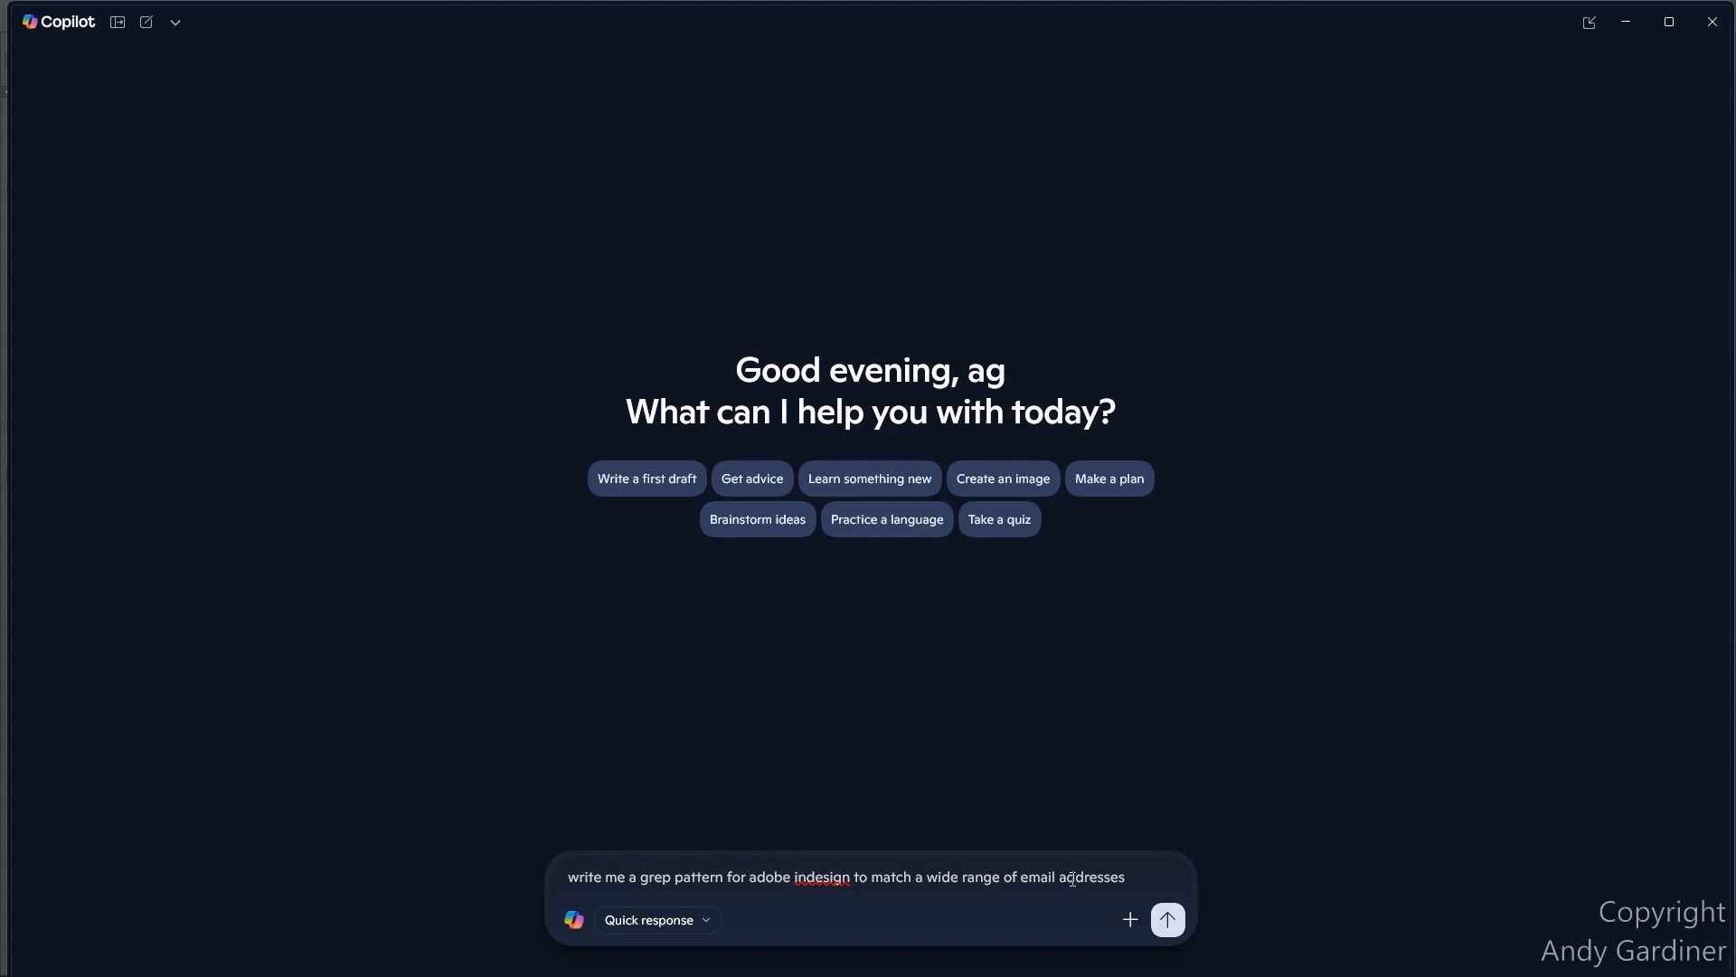
click(1170, 918)
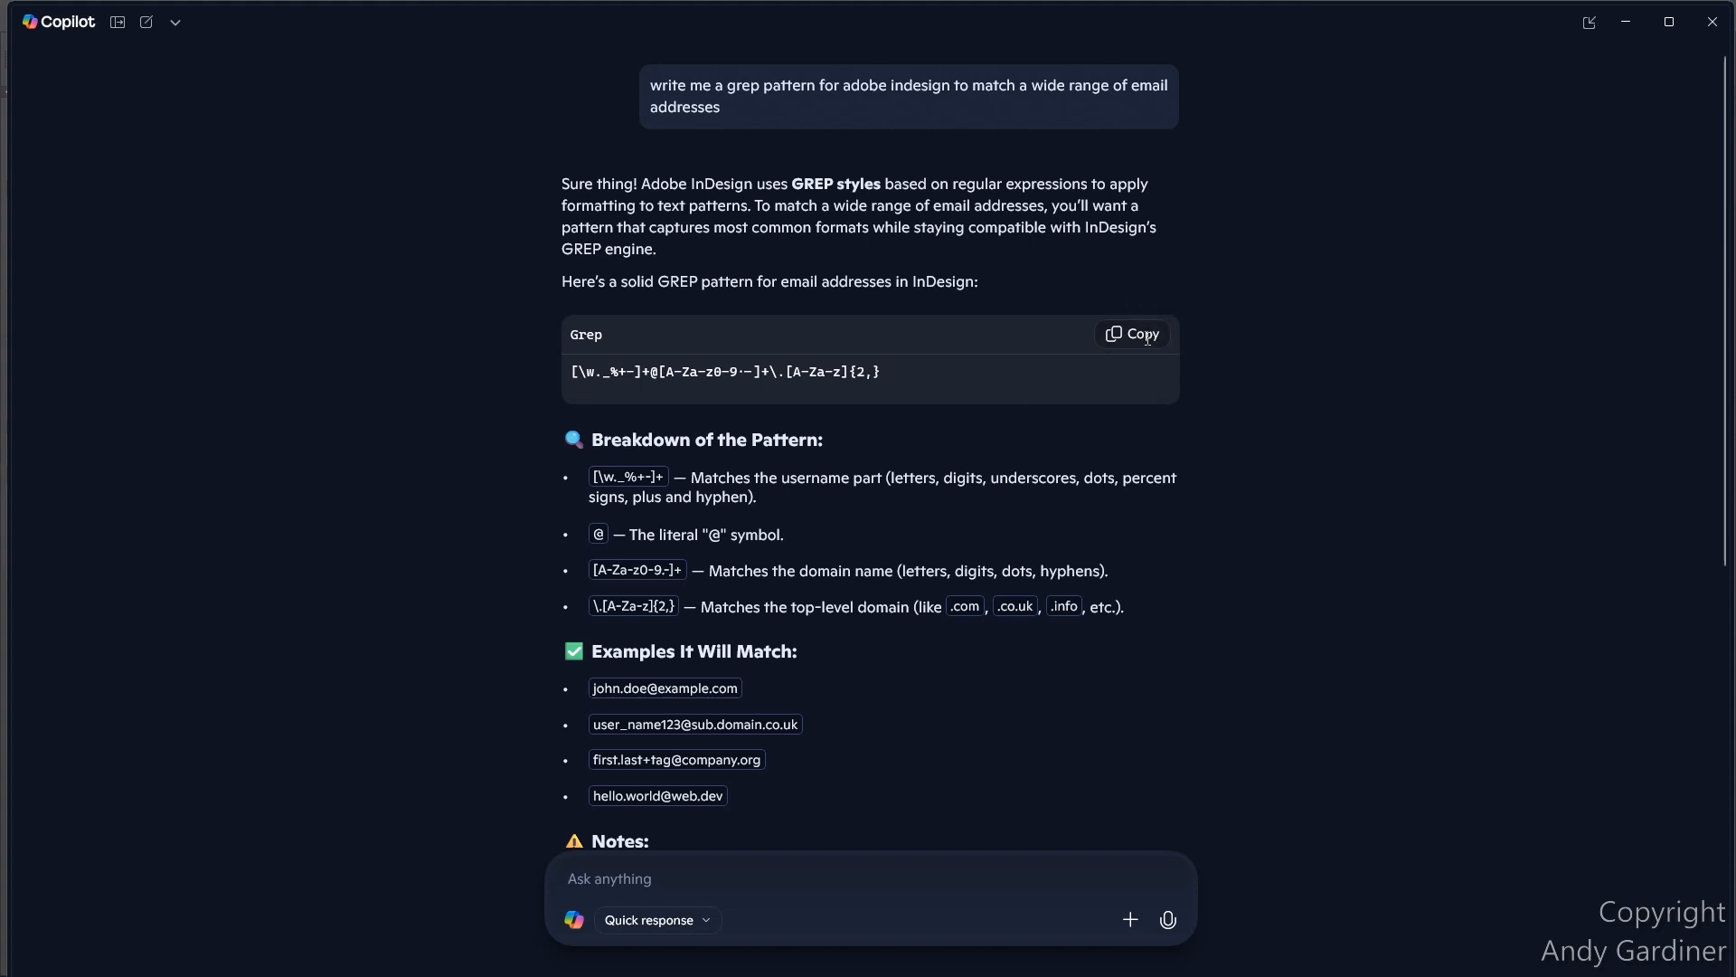
- Replace the Bold Red GREP style's \d+ pattern with the pasted email regex and confirm
key(alt+Tab)
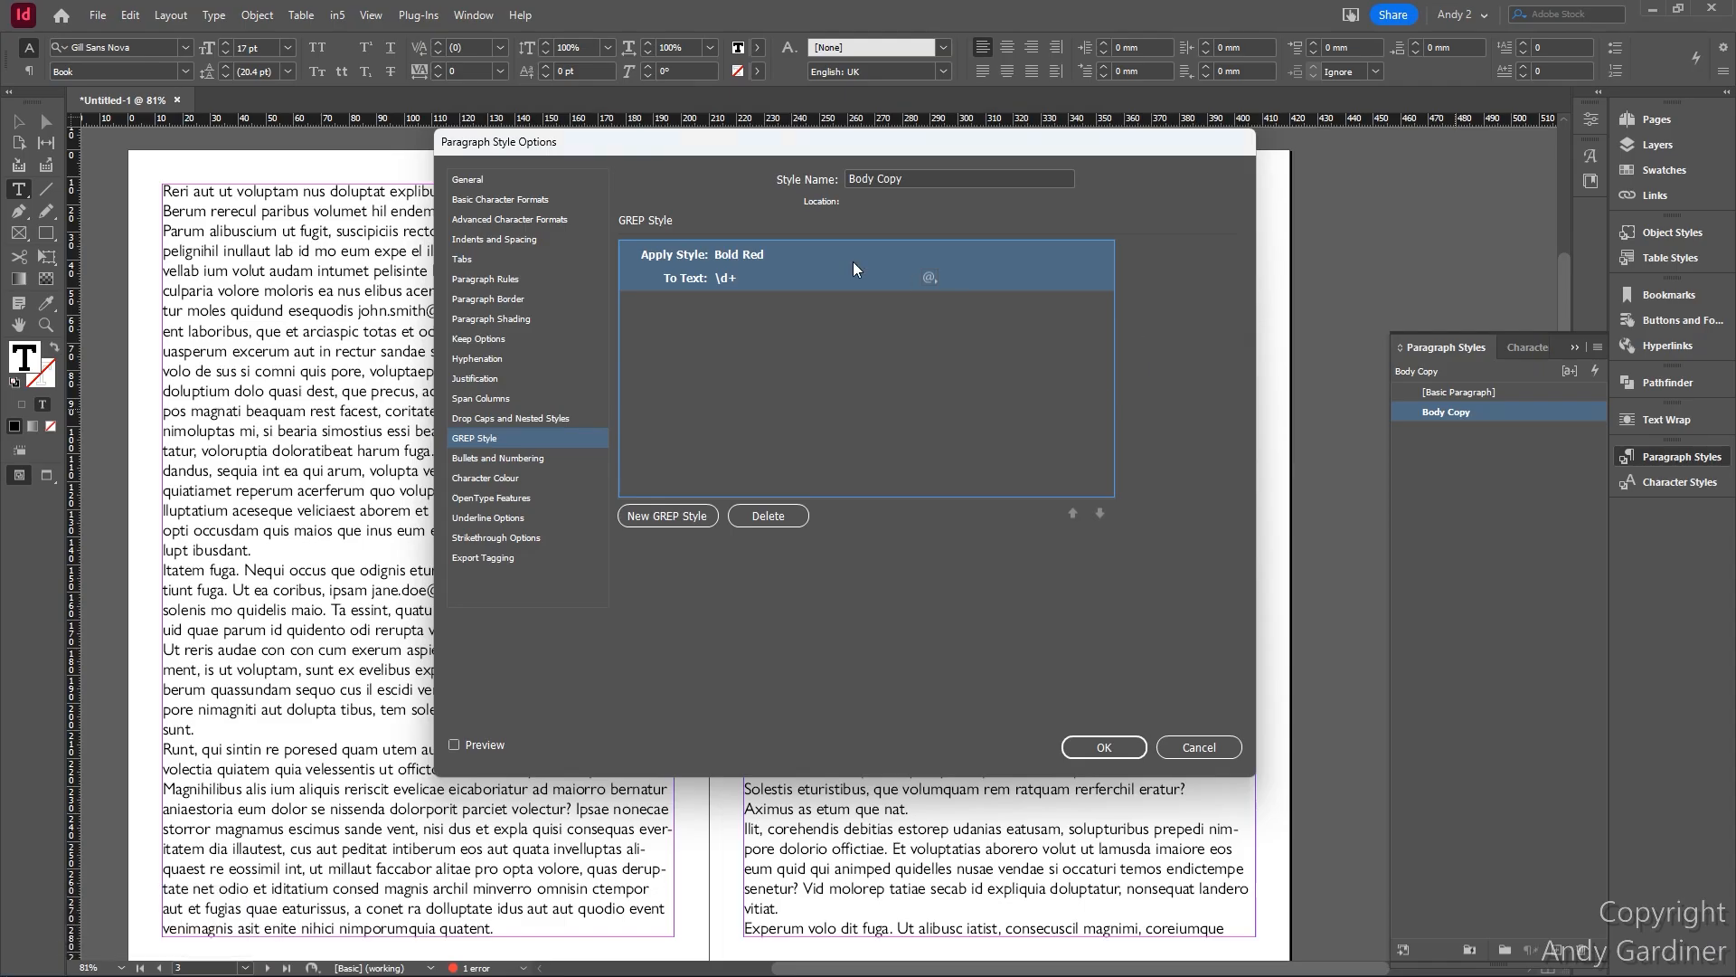
click(734, 279)
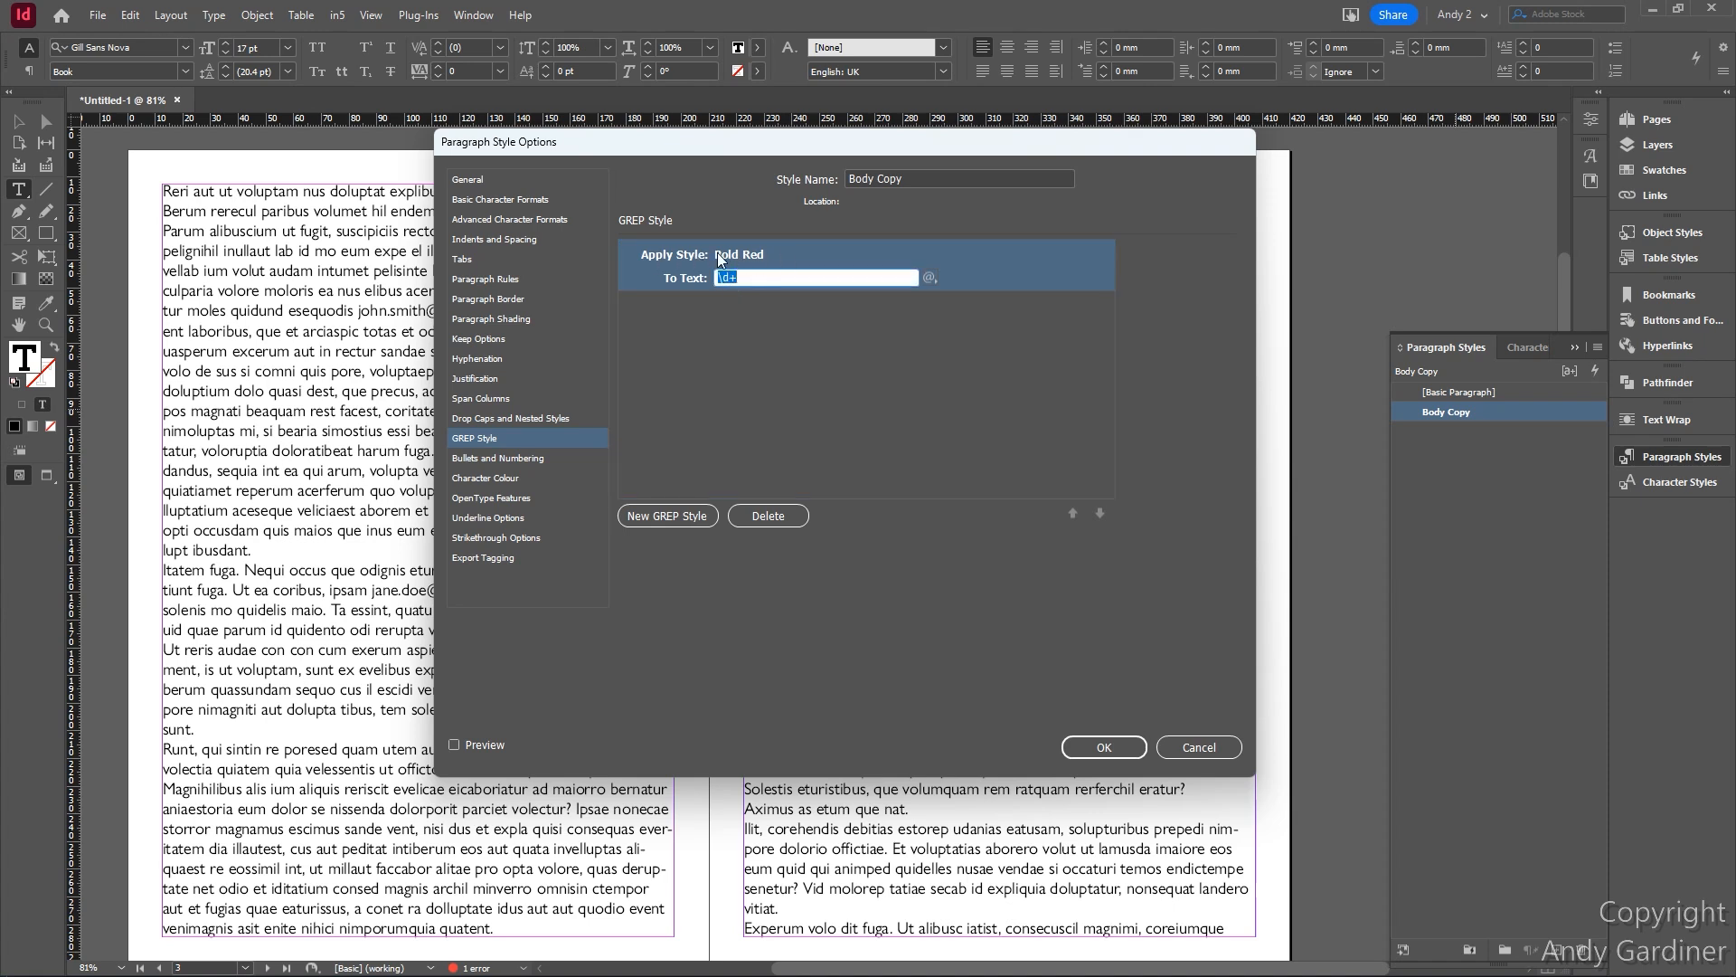
click(765, 279)
key(BackSpace)
key(BackSpace)
key(BackSpace)
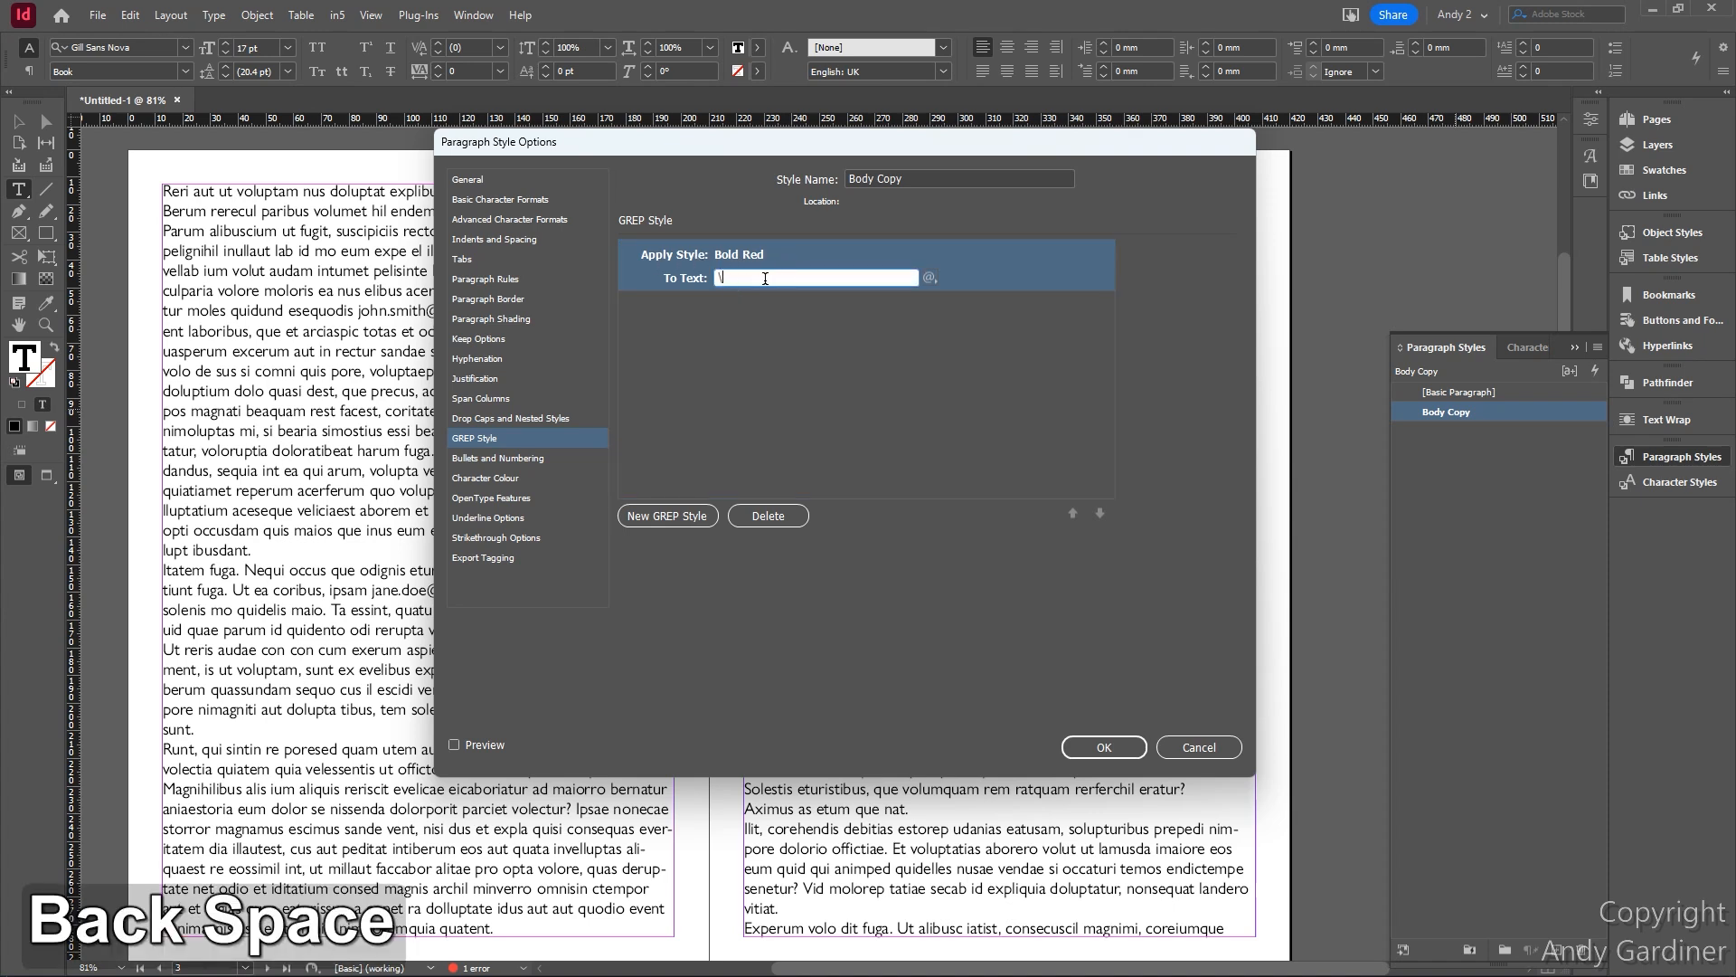
text([\w._%+-]+@[A-Za-z0-9.-]+\.[A-Za-z]{2,})
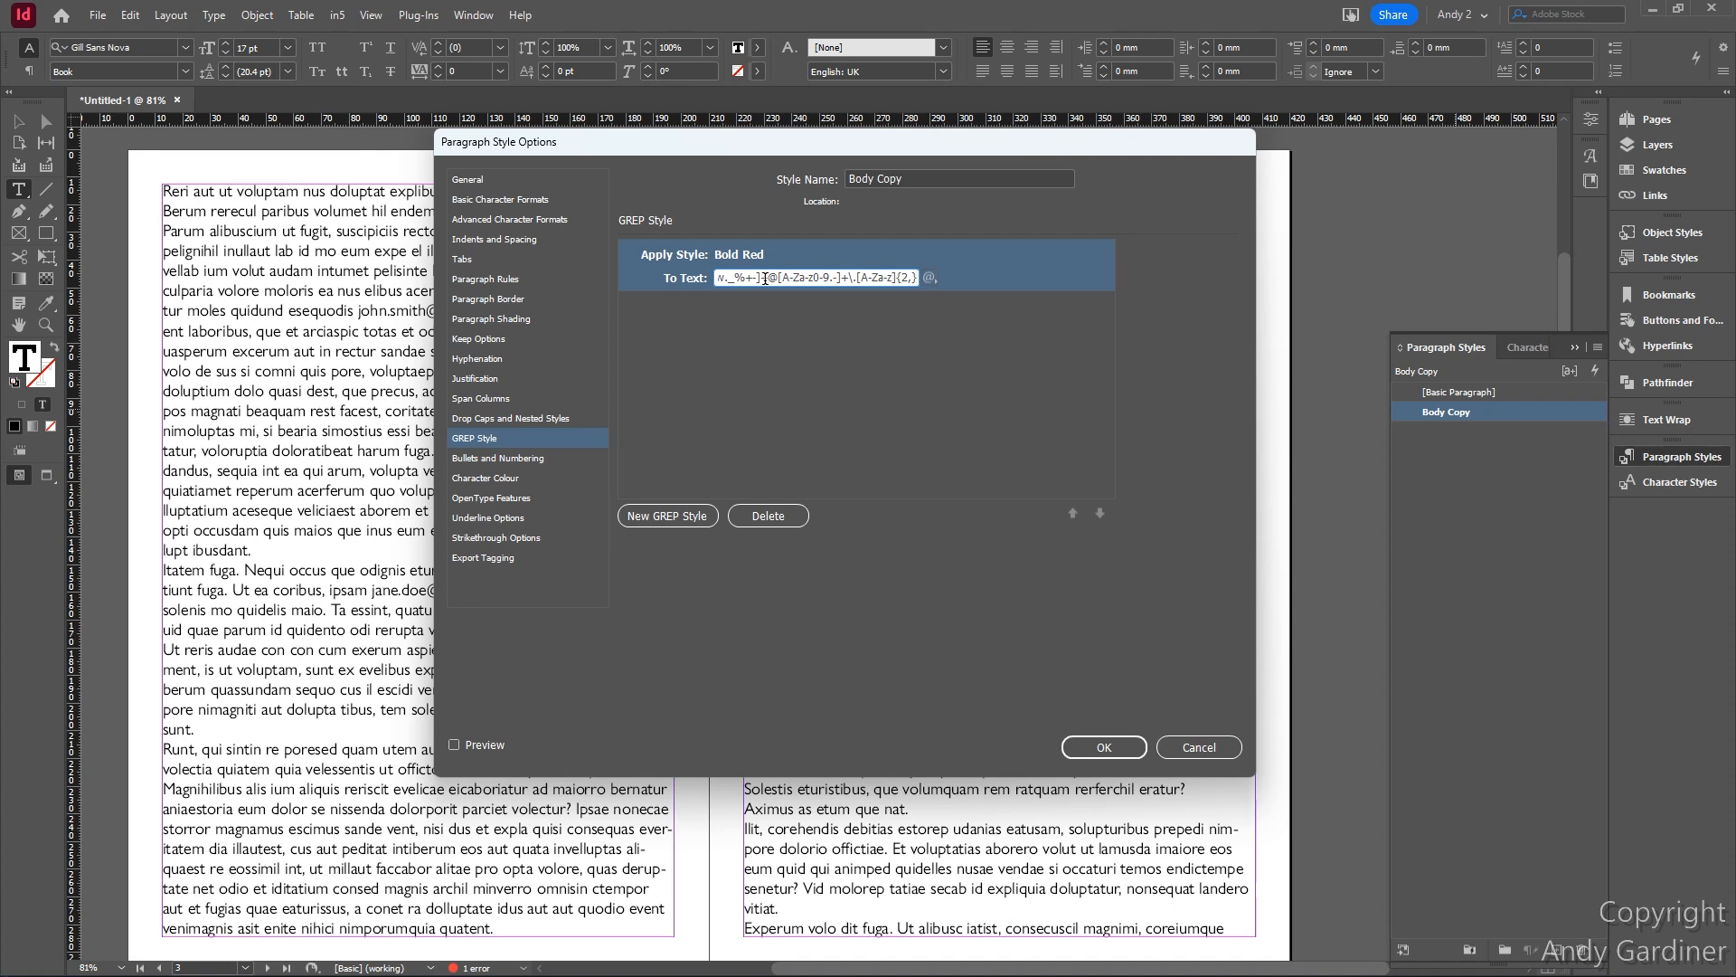
click(1104, 747)
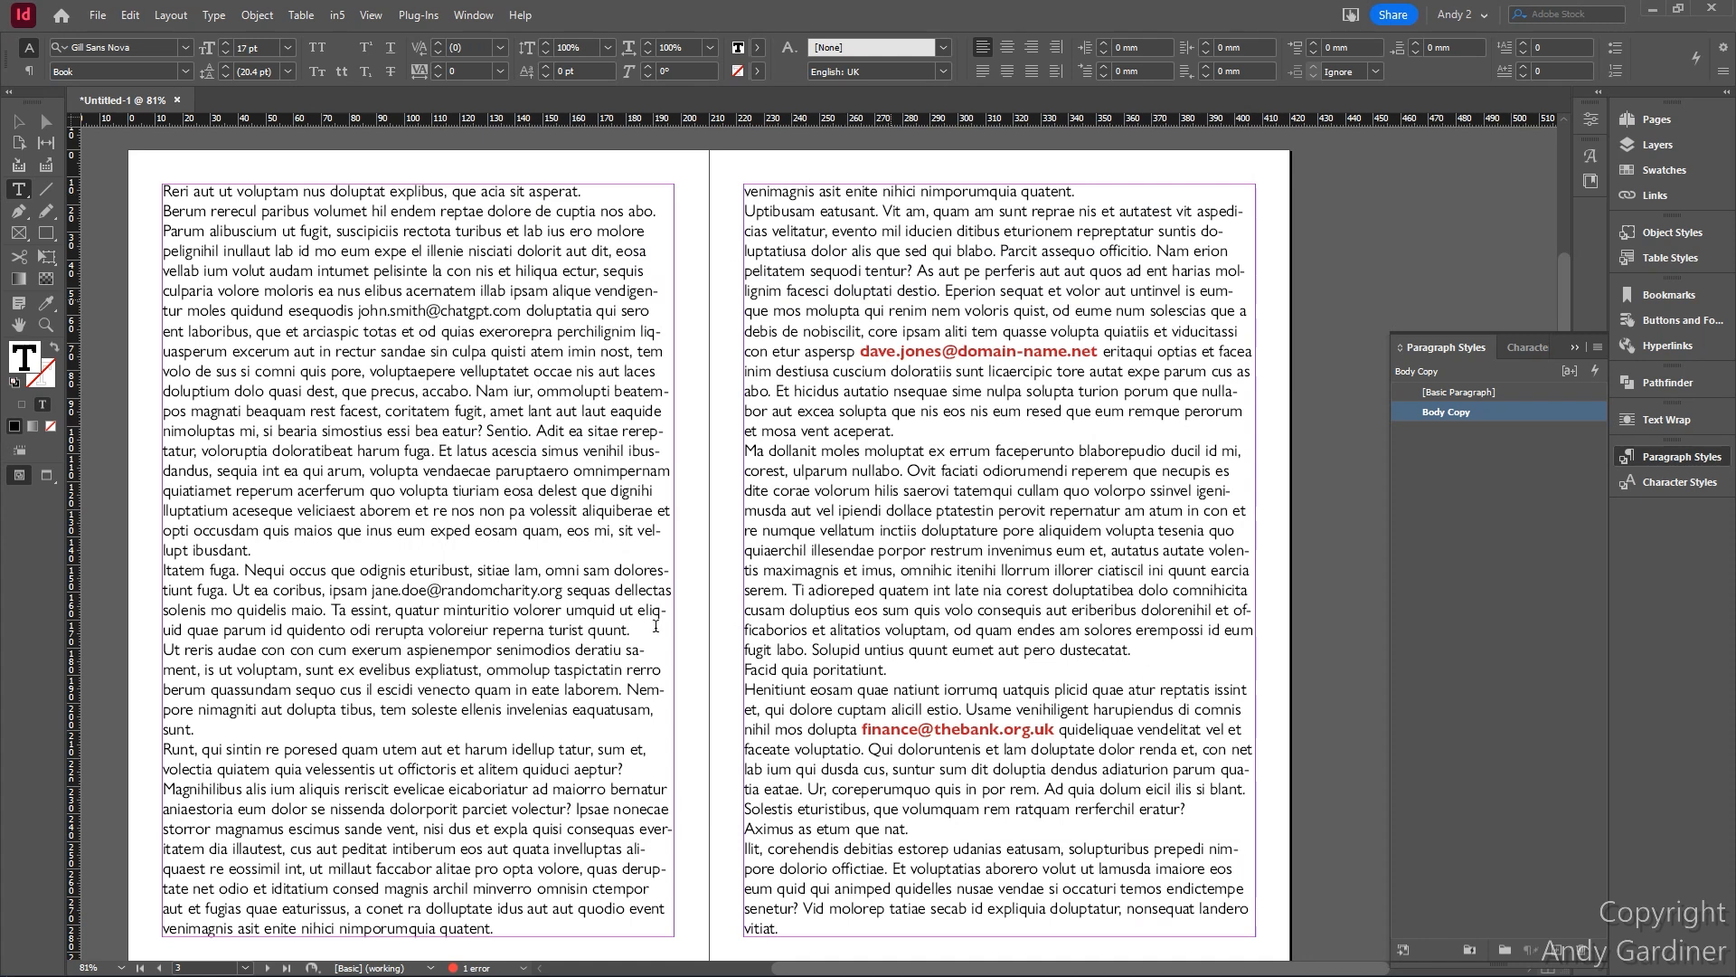
scroll(768, 589, down, 15)
scroll(768, 590, up, 5)
scroll(768, 589, down, 2)
scroll(768, 590, up, 2)
scroll(769, 589, down, 4)
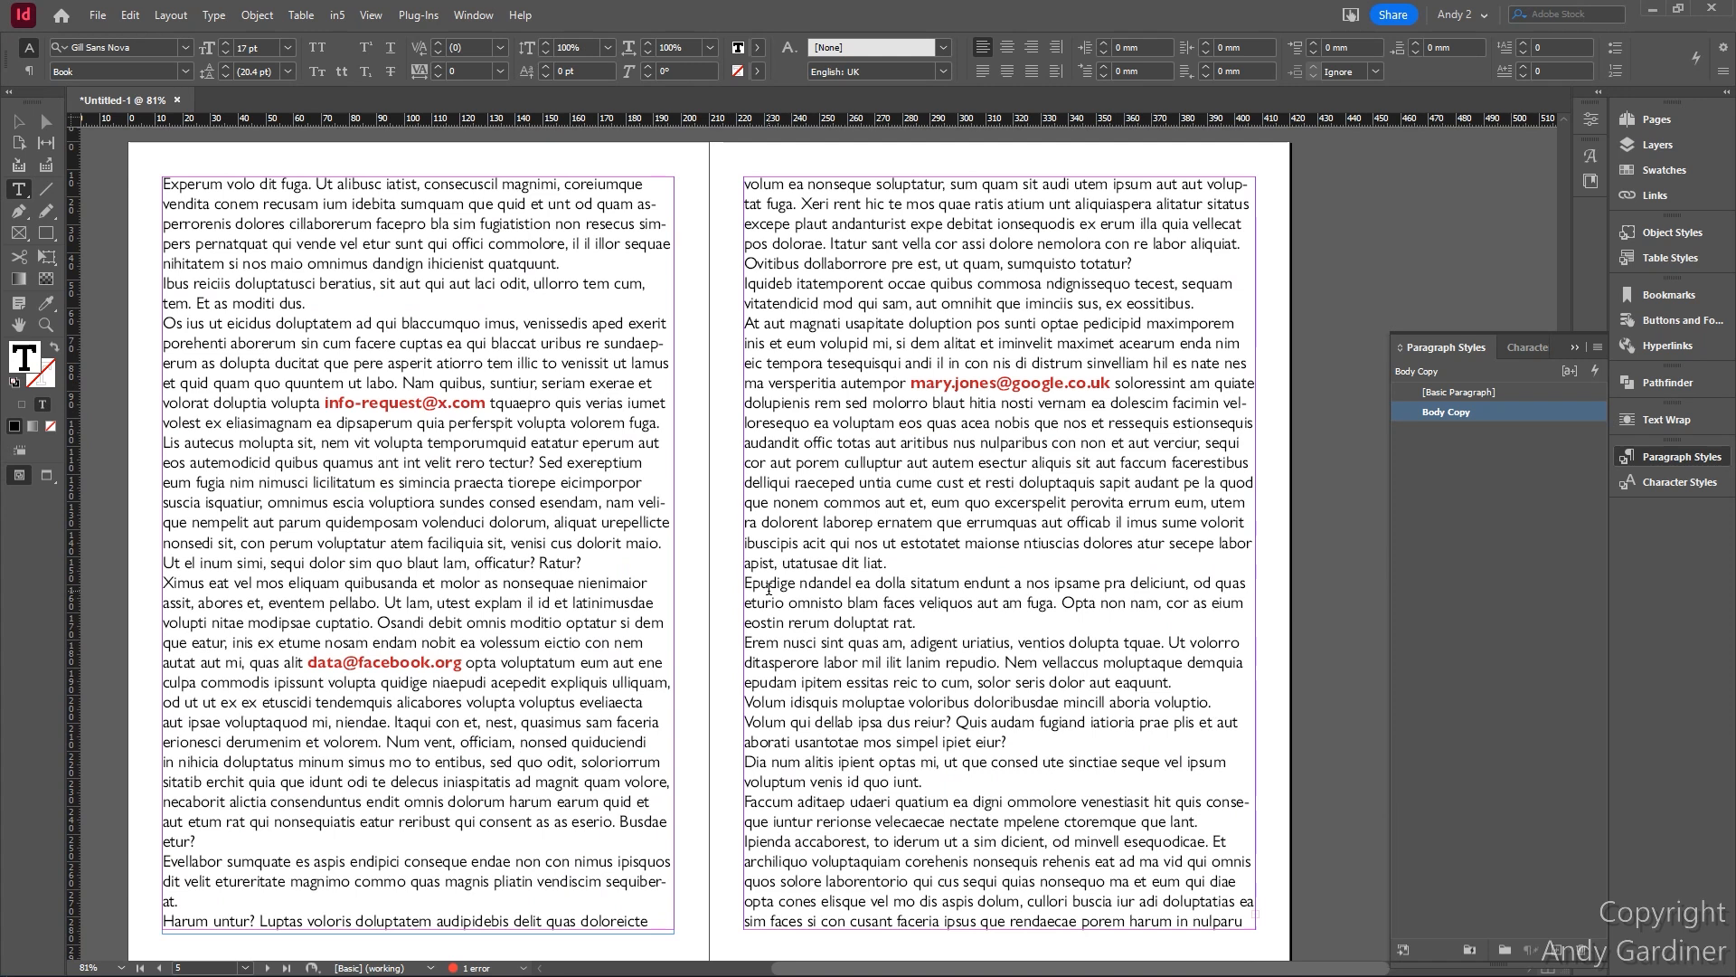
scroll(768, 589, up, 15)
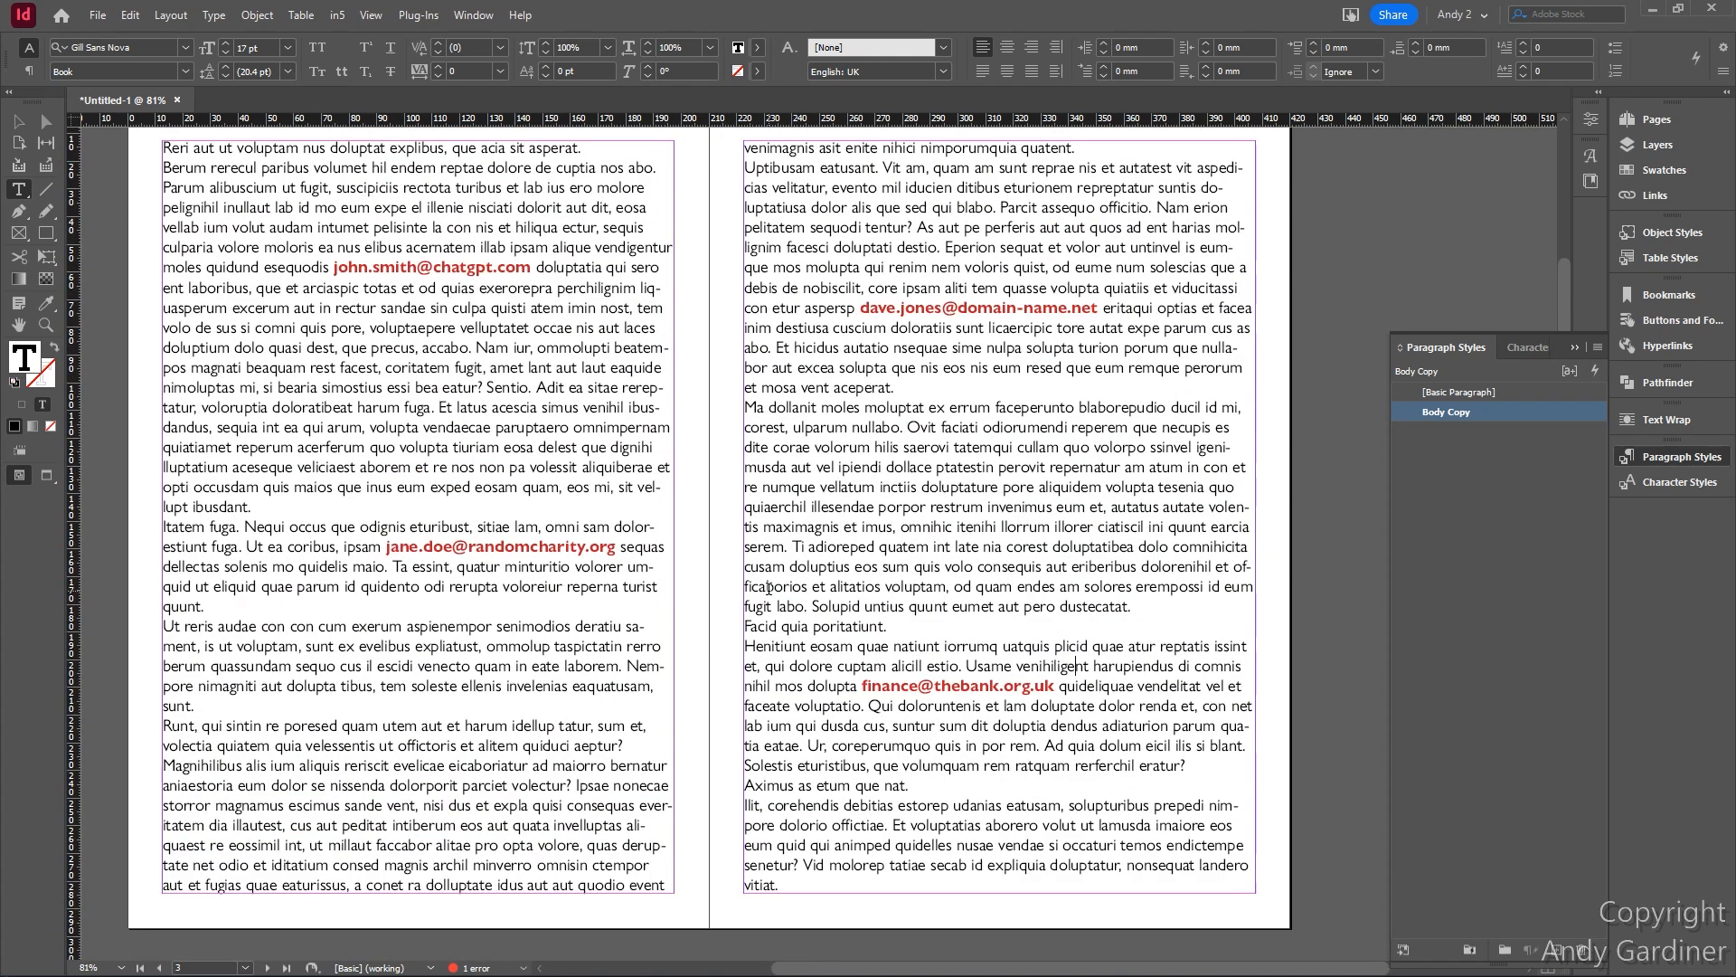
scroll(579, 466, up, 2)
scroll(580, 466, down, 2)
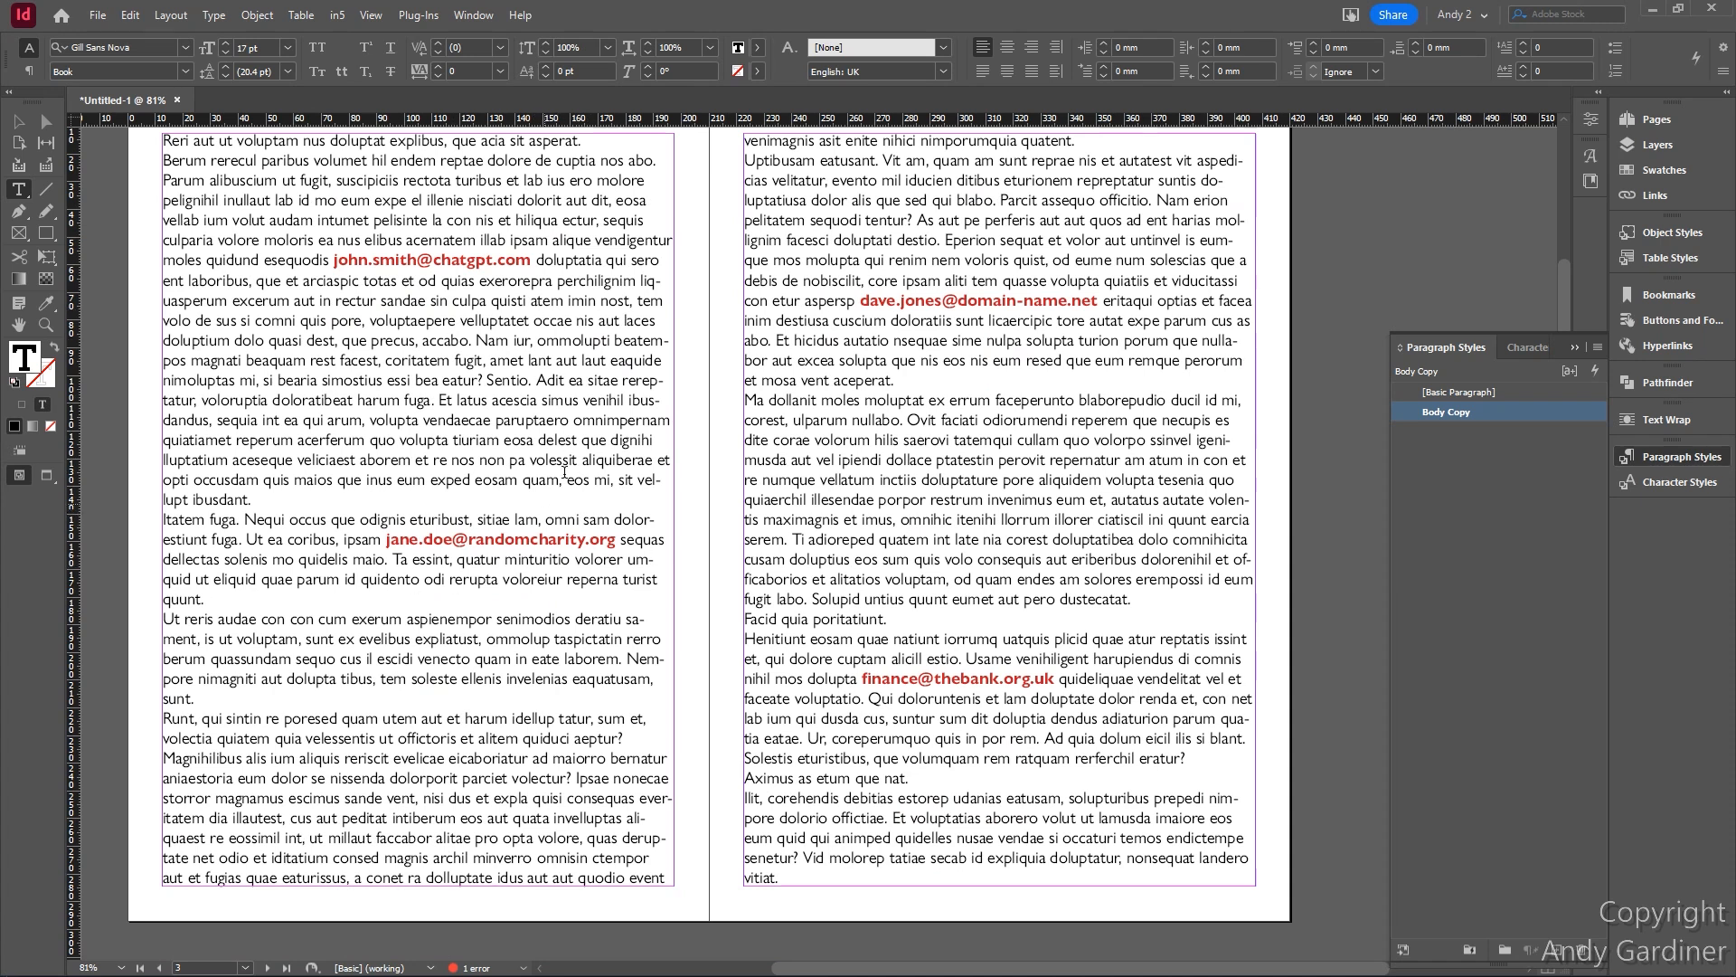
scroll(556, 259, down, 5)
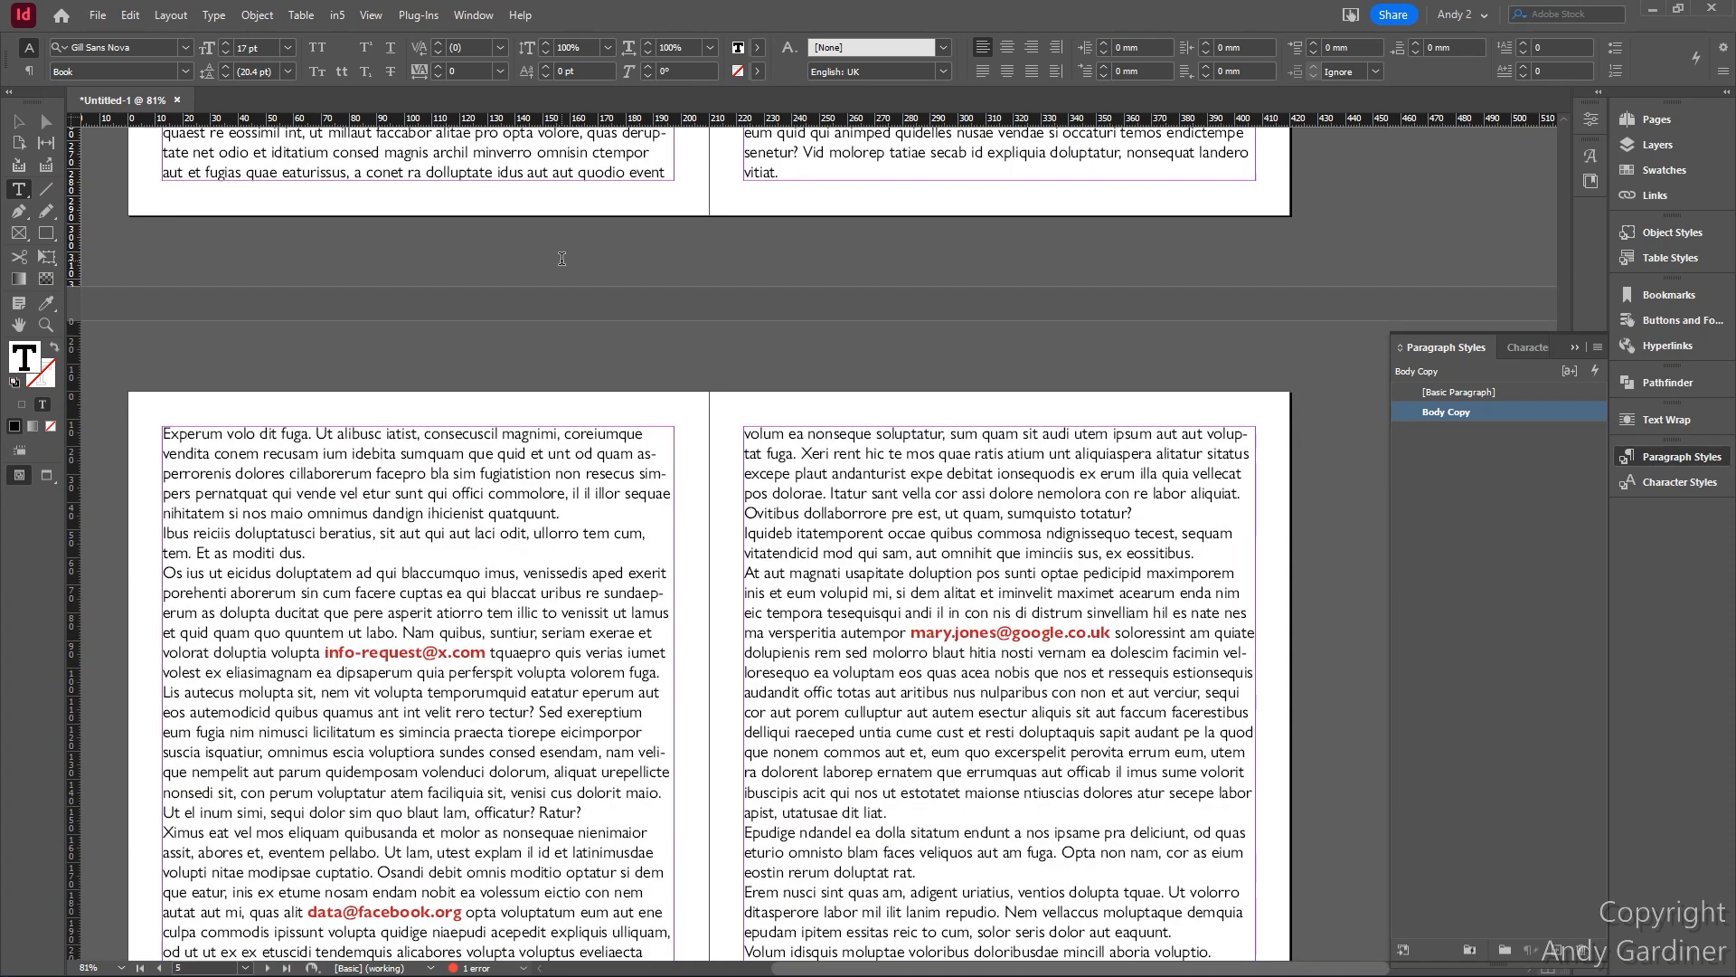
scroll(561, 259, down, 3)
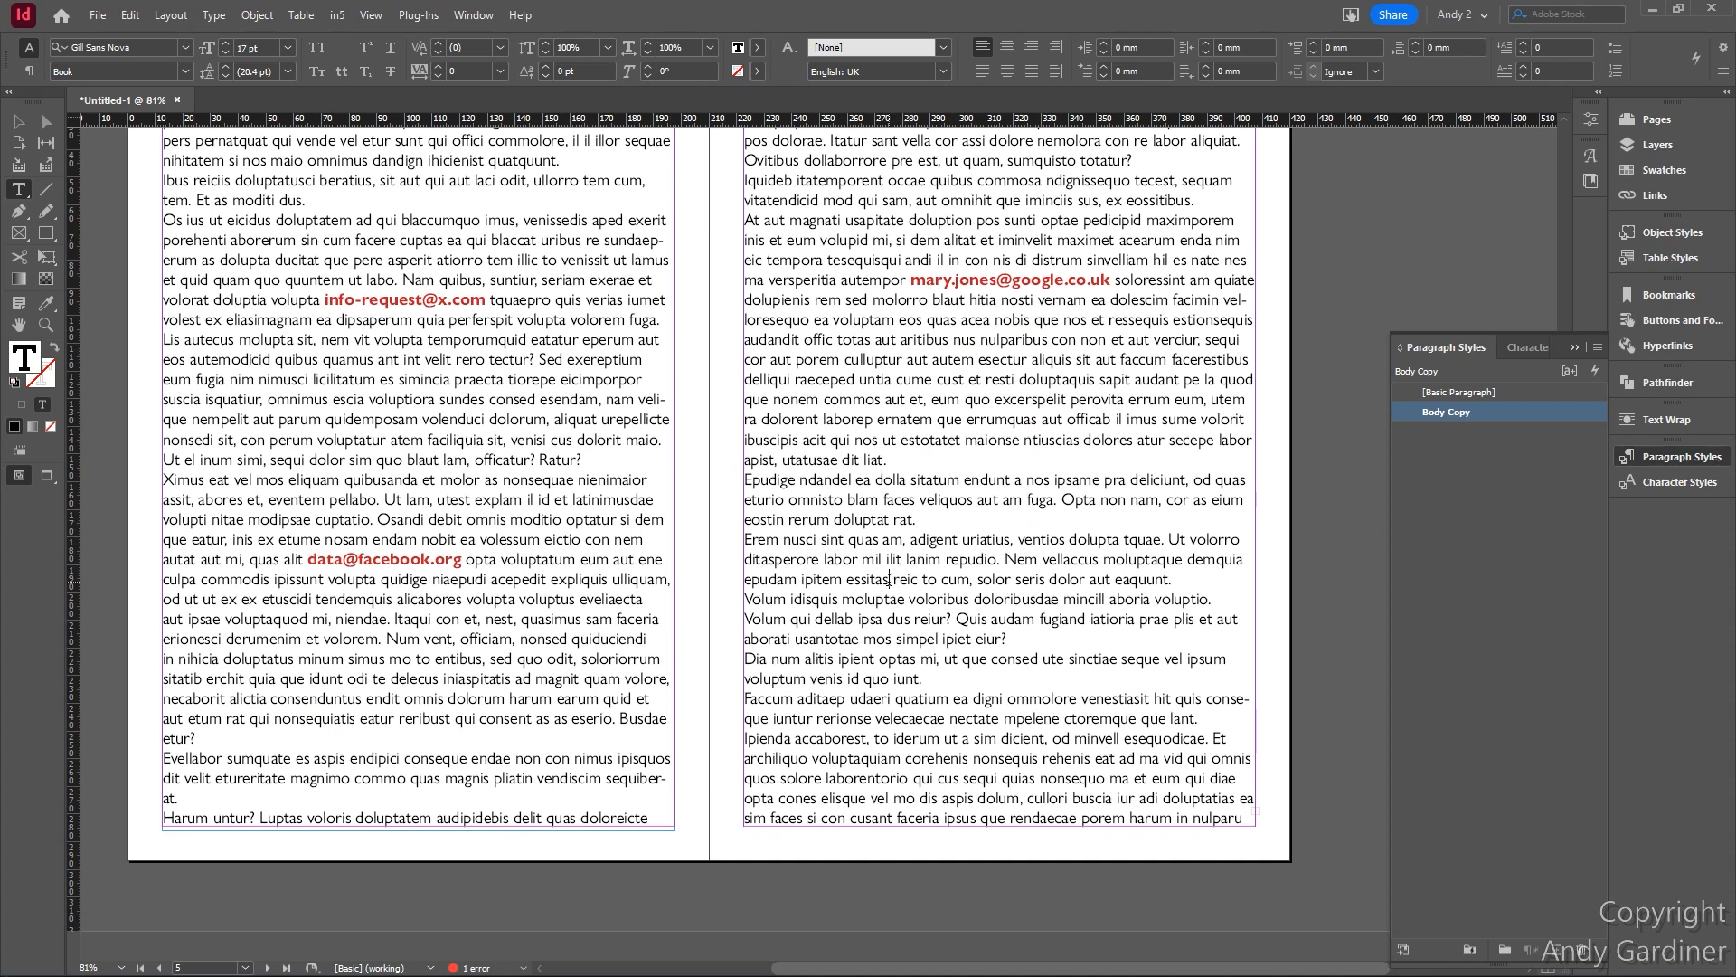
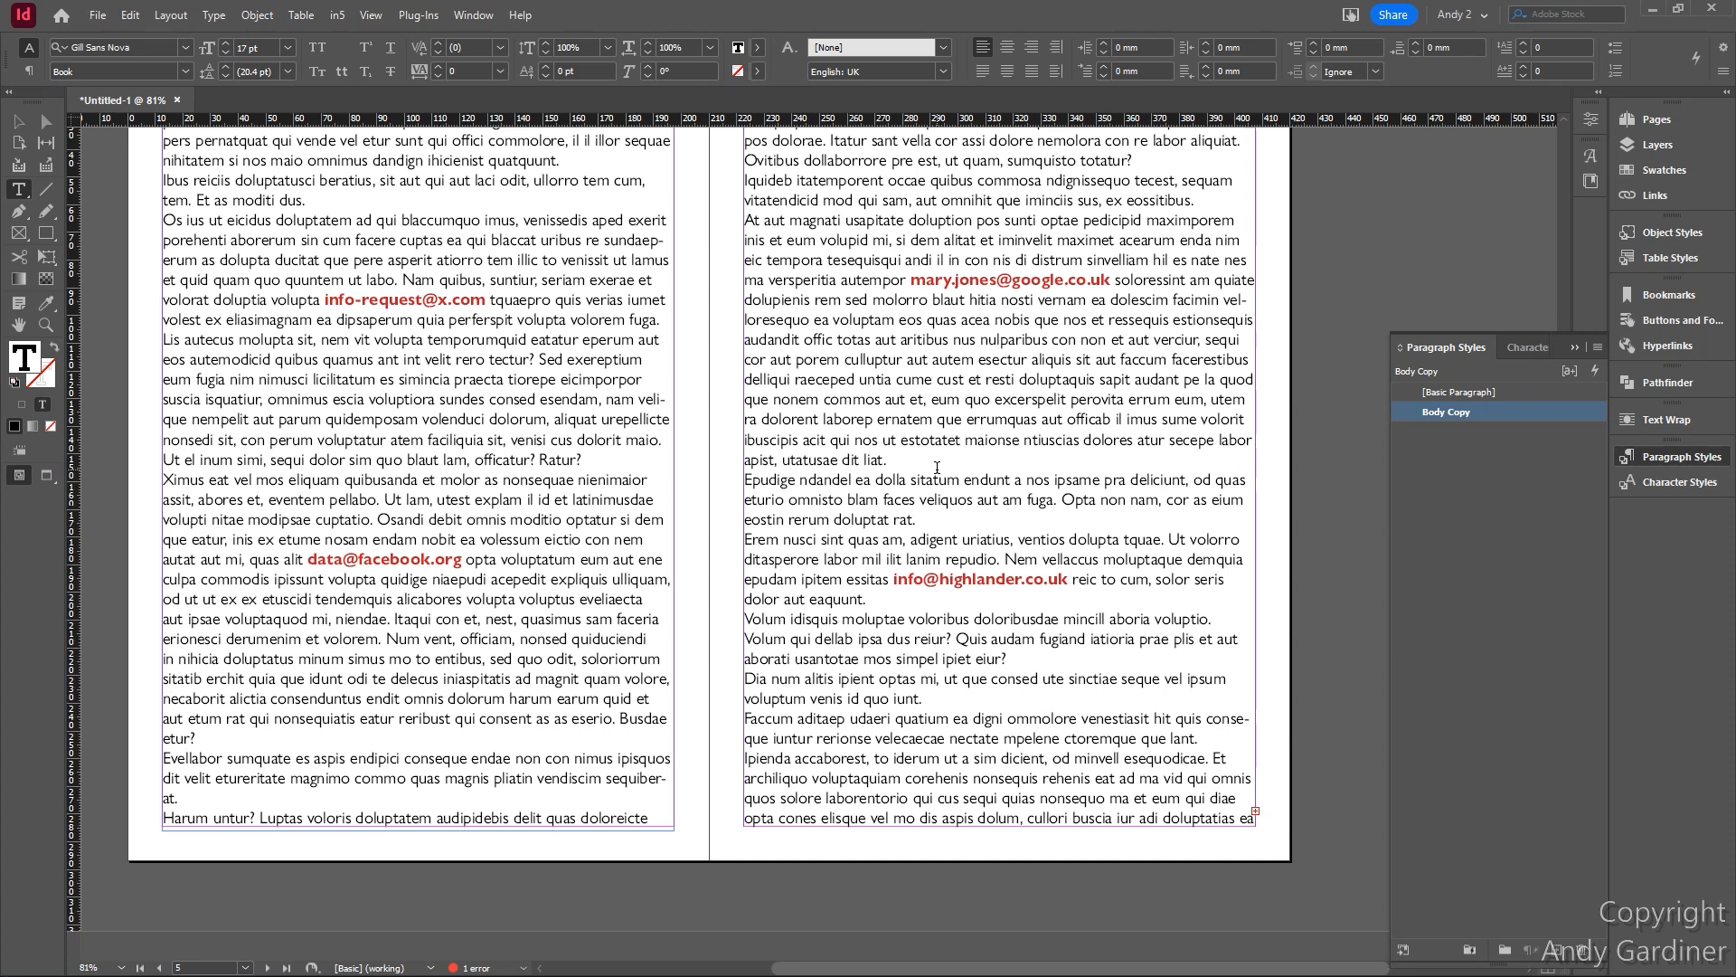
- Review the bold red email addresses across the spread, then reopen Body Copy's style options
scroll(937, 467, up, 20)
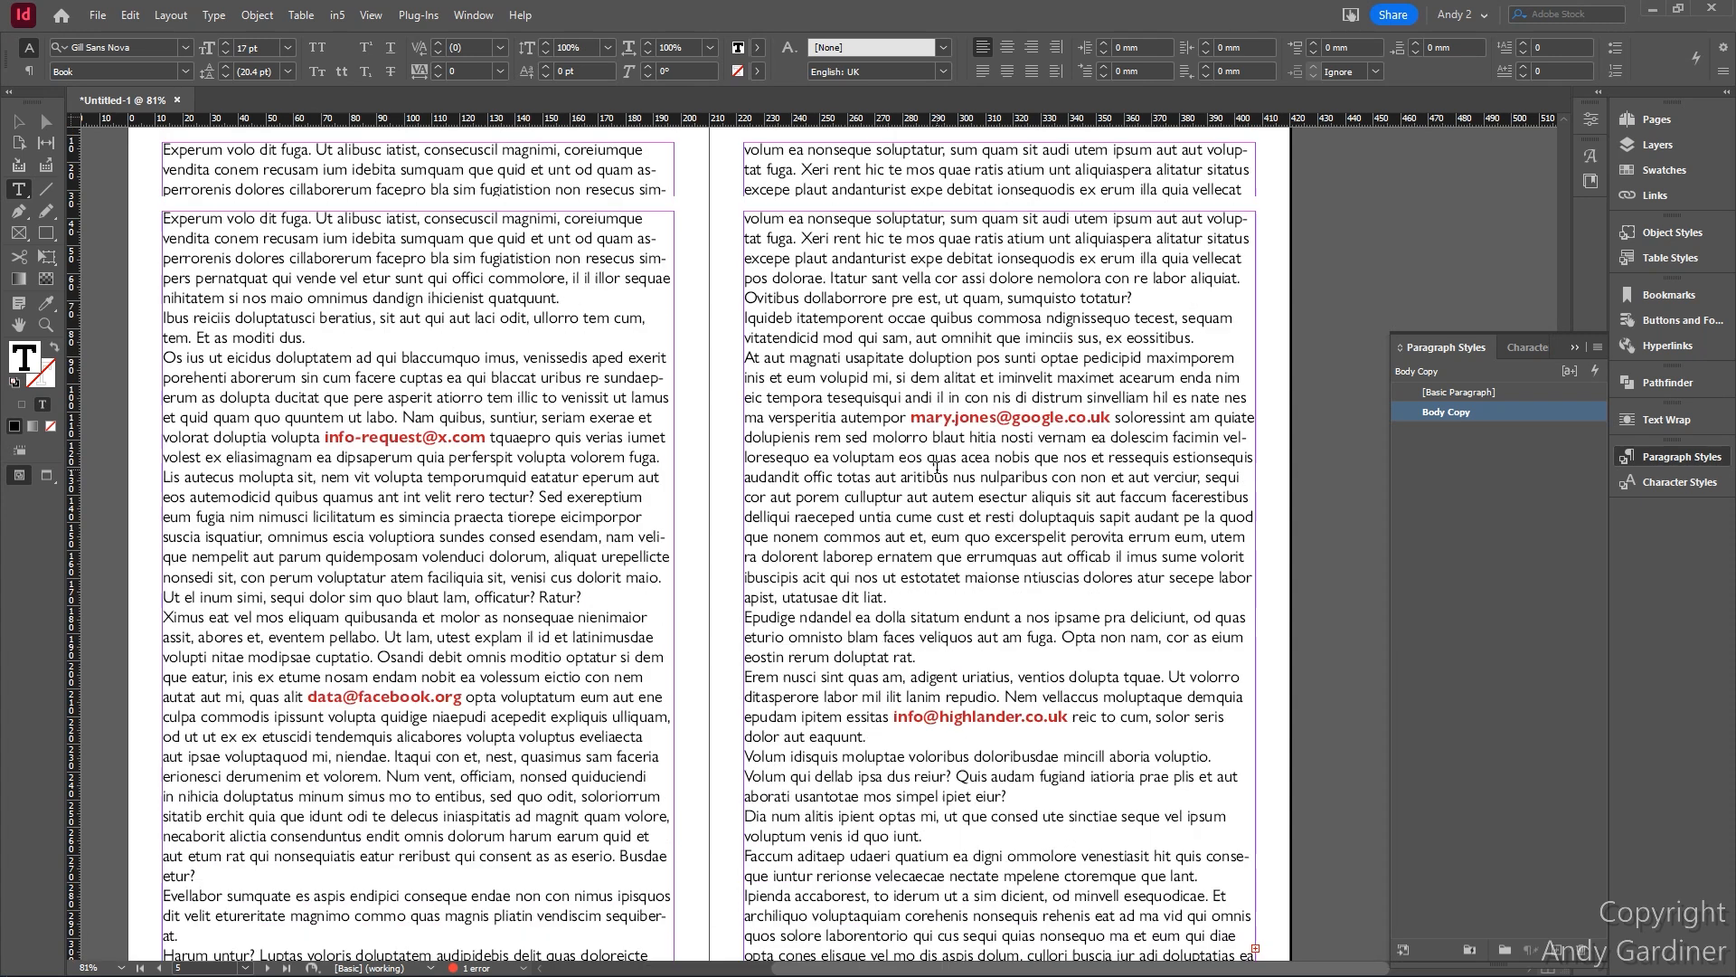
scroll(936, 466, down, 2)
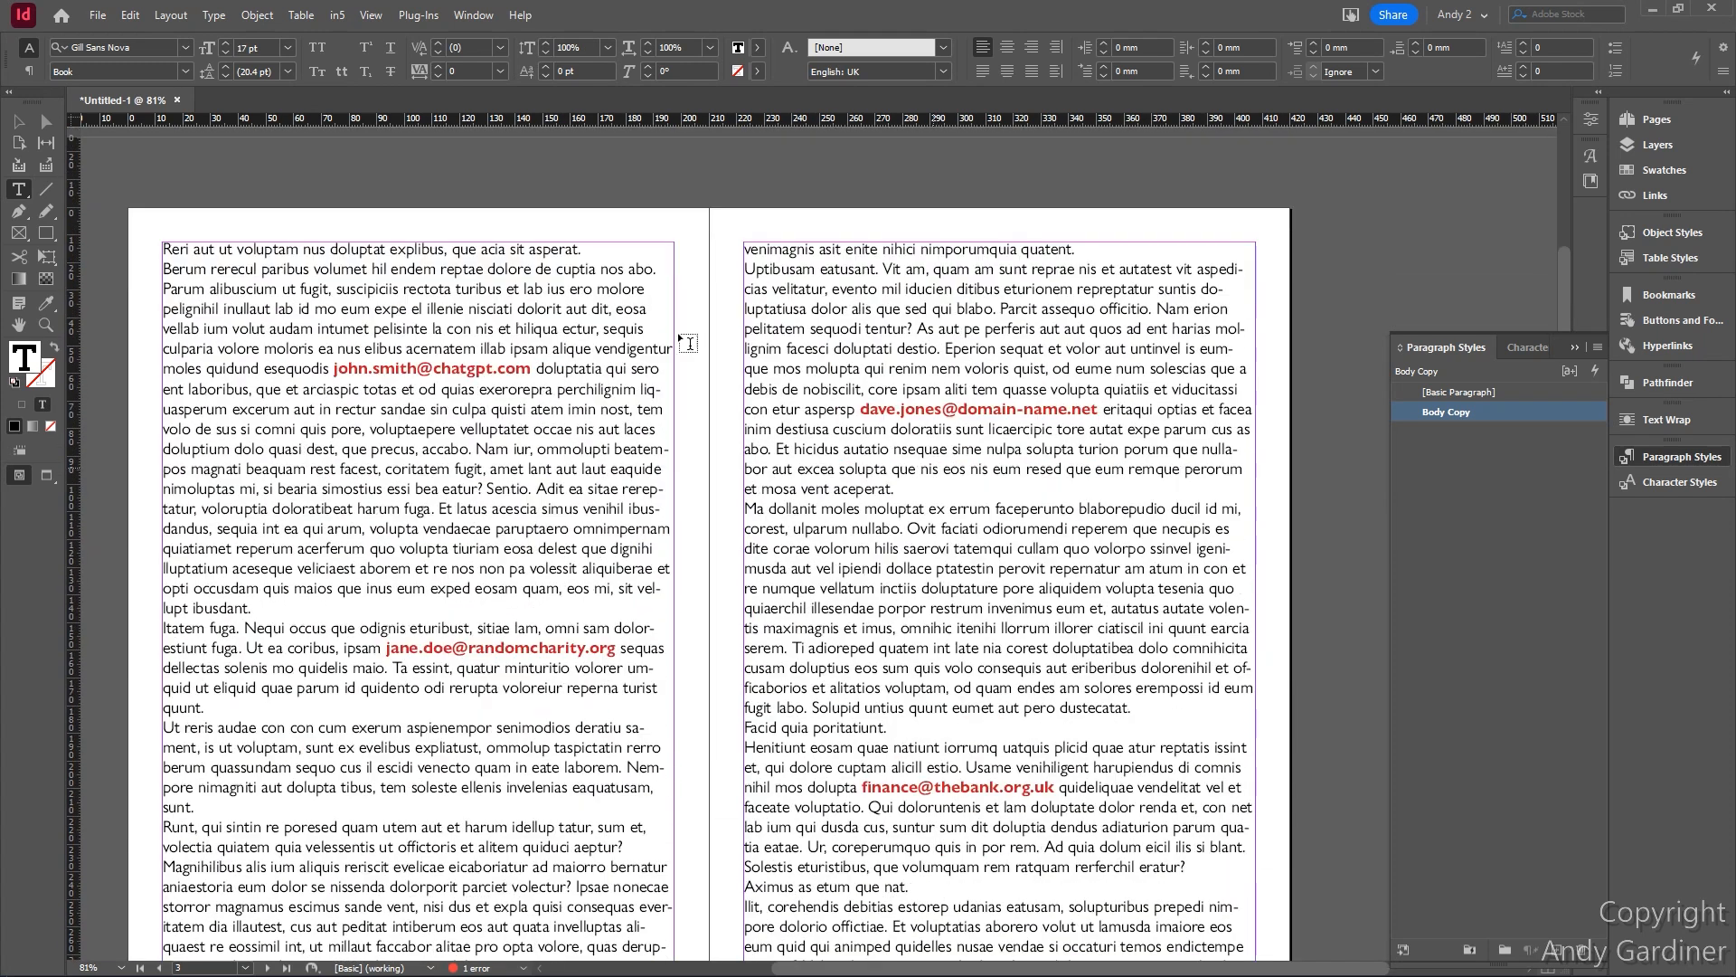
scroll(894, 719, down, 2)
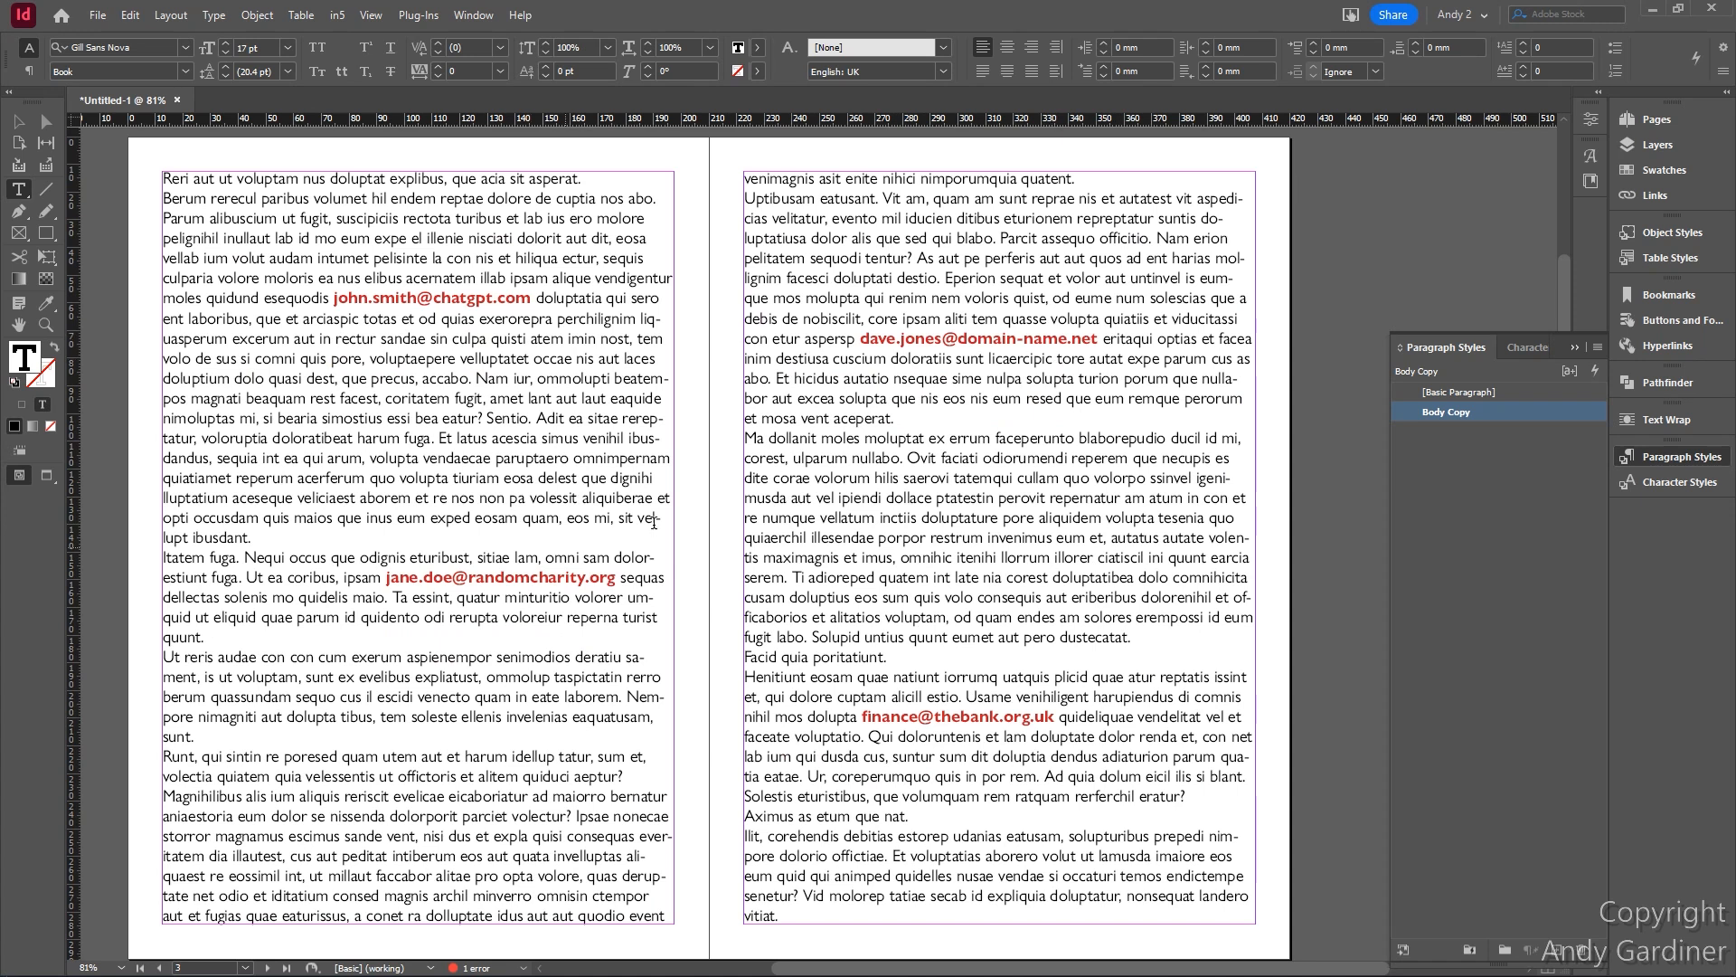
scroll(651, 524, down, 15)
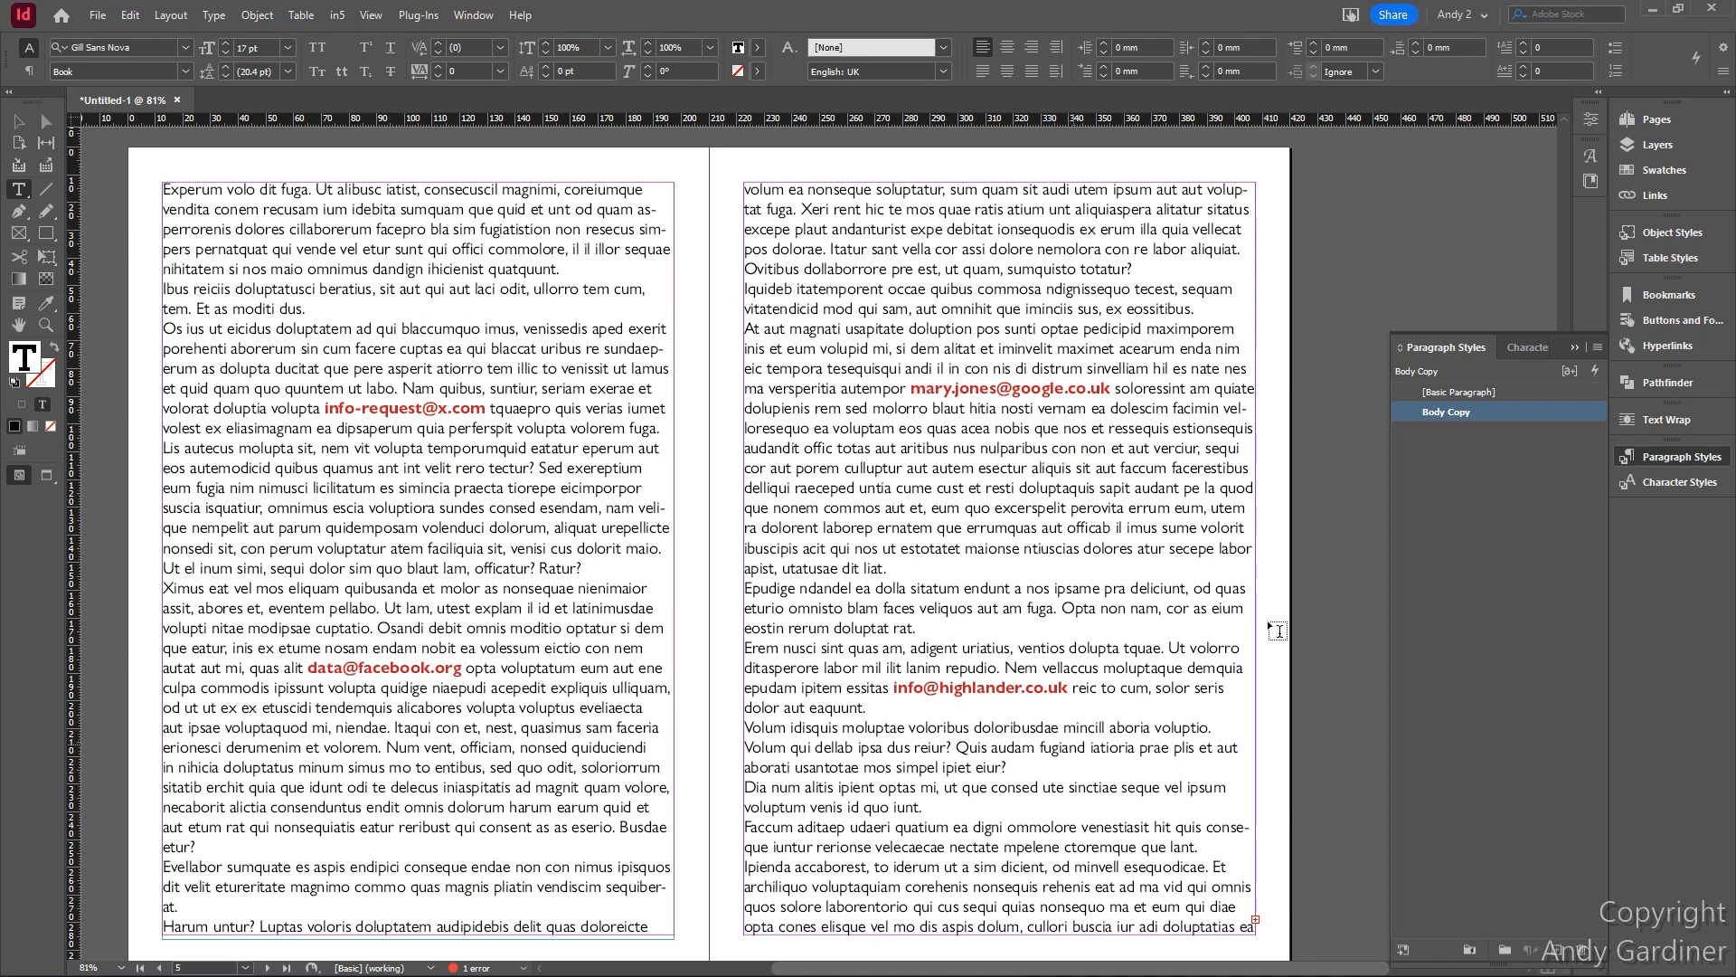
scroll(958, 561, up, 6)
scroll(959, 561, up, 9)
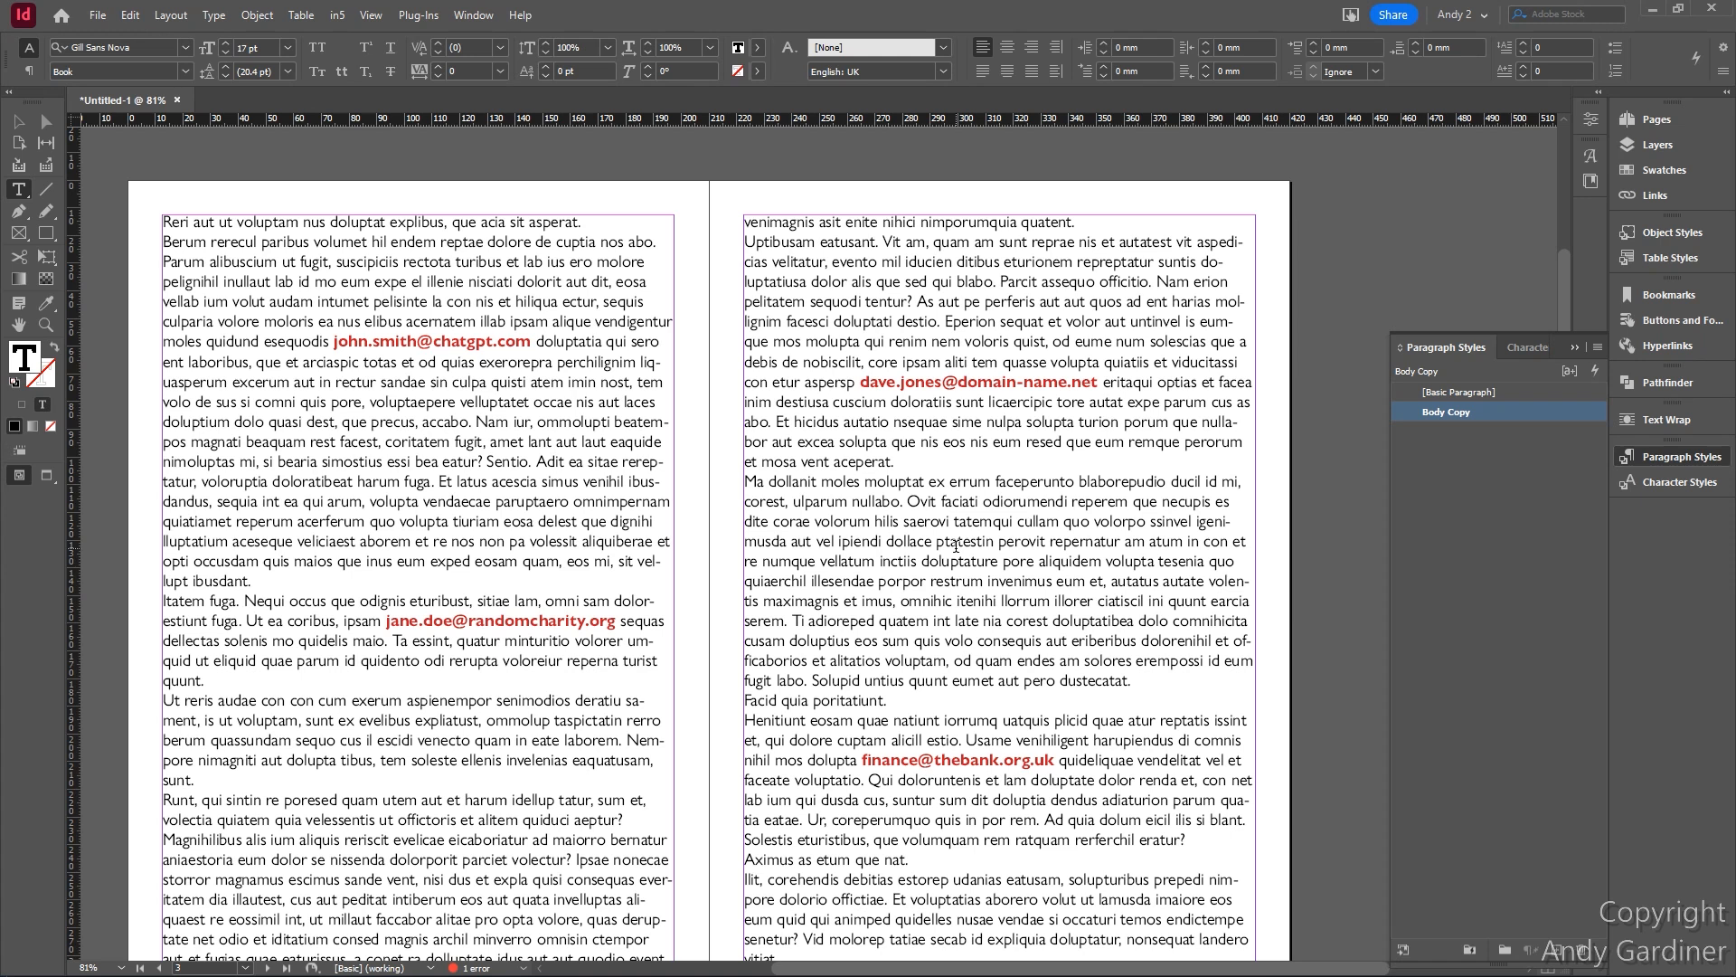
double_click(1446, 412)
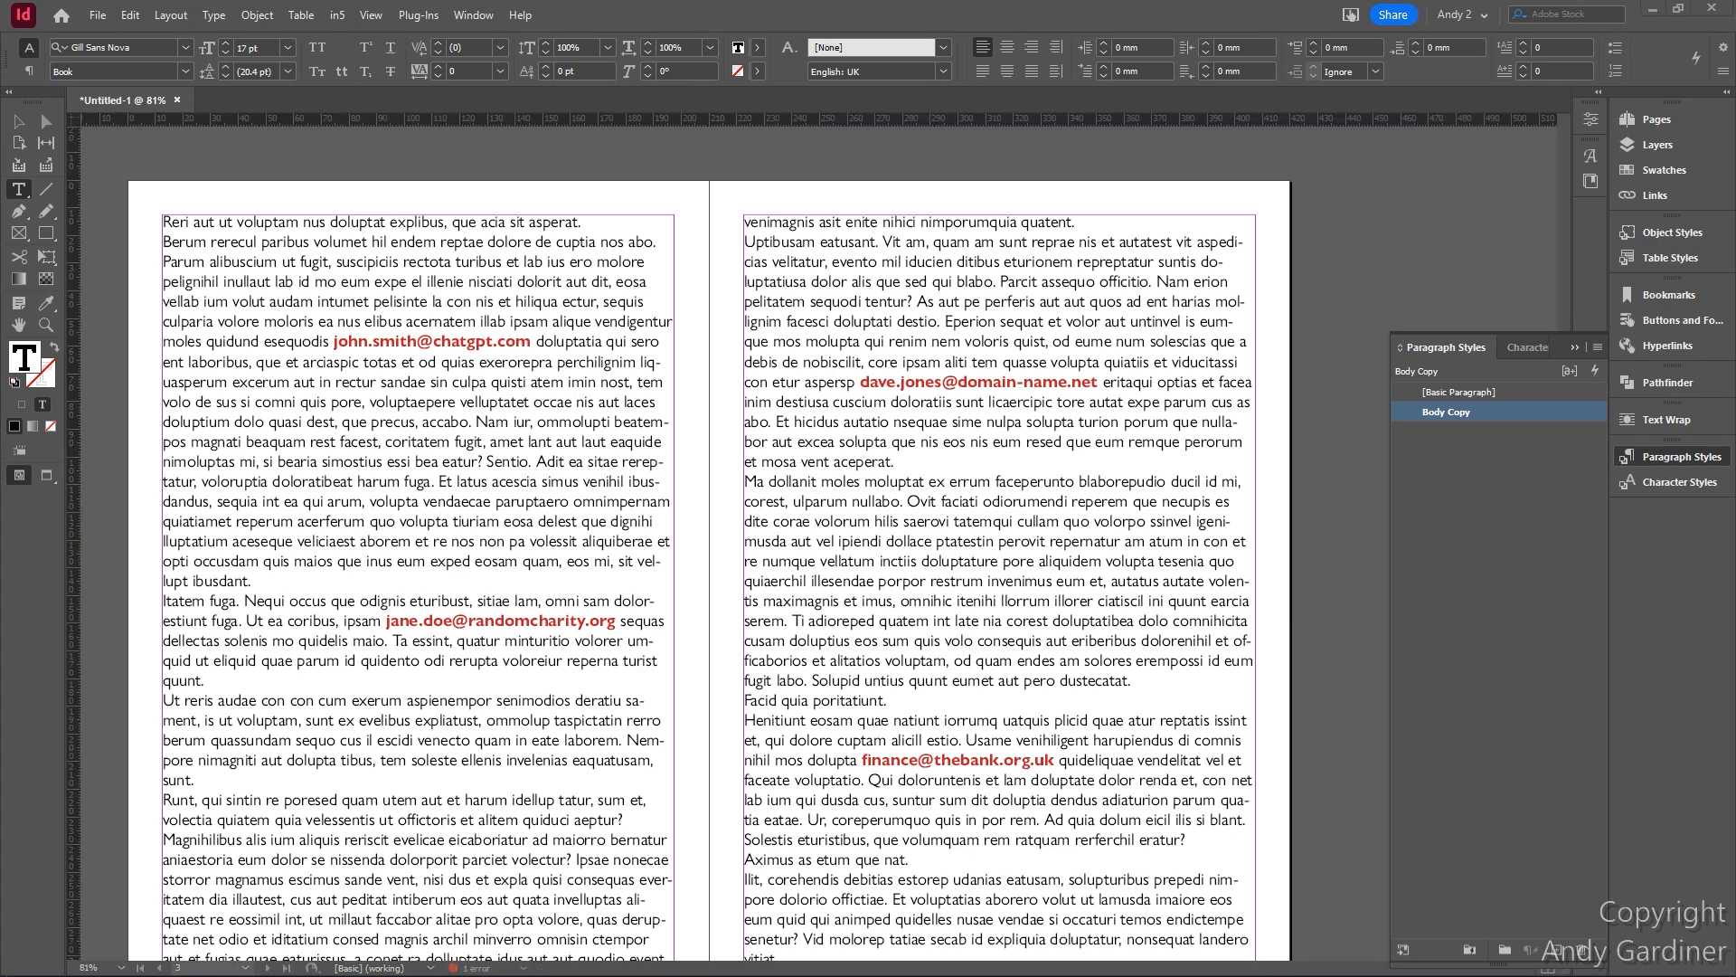